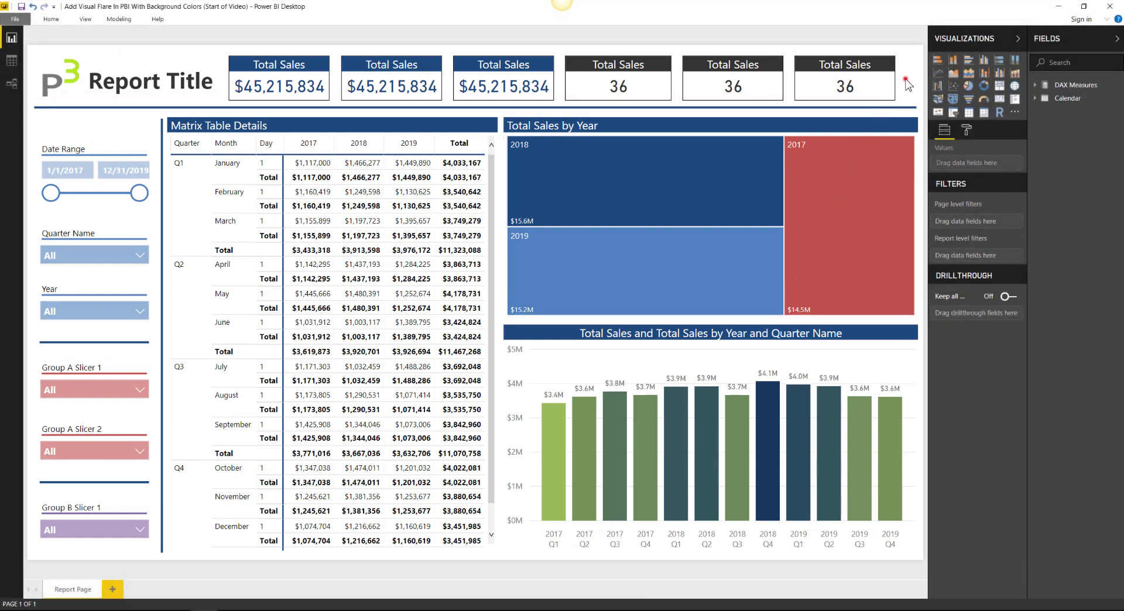
# Set Slate_Blue_Gradient.png from the Desktop as the report page's background image
pyautogui.moveTo(740, 265)
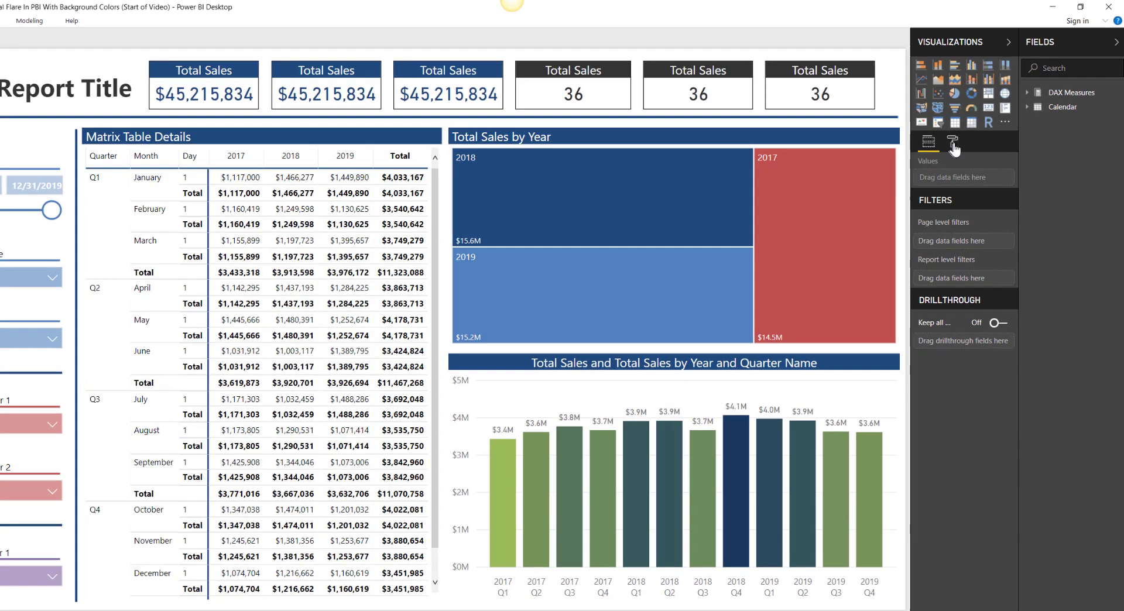
pyautogui.click(967, 132)
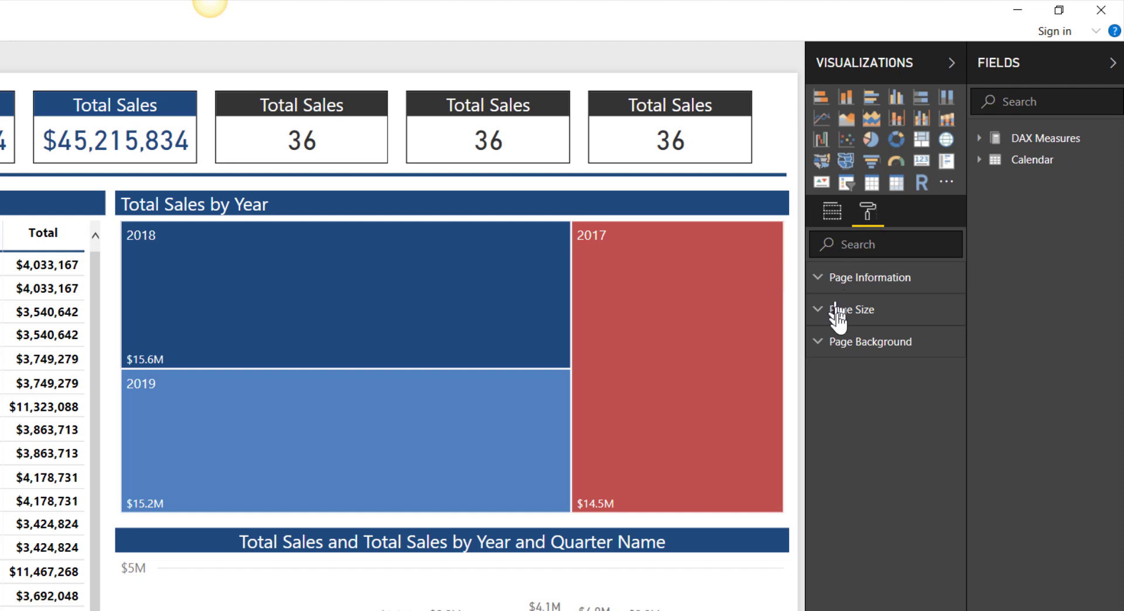
pyautogui.click(844, 349)
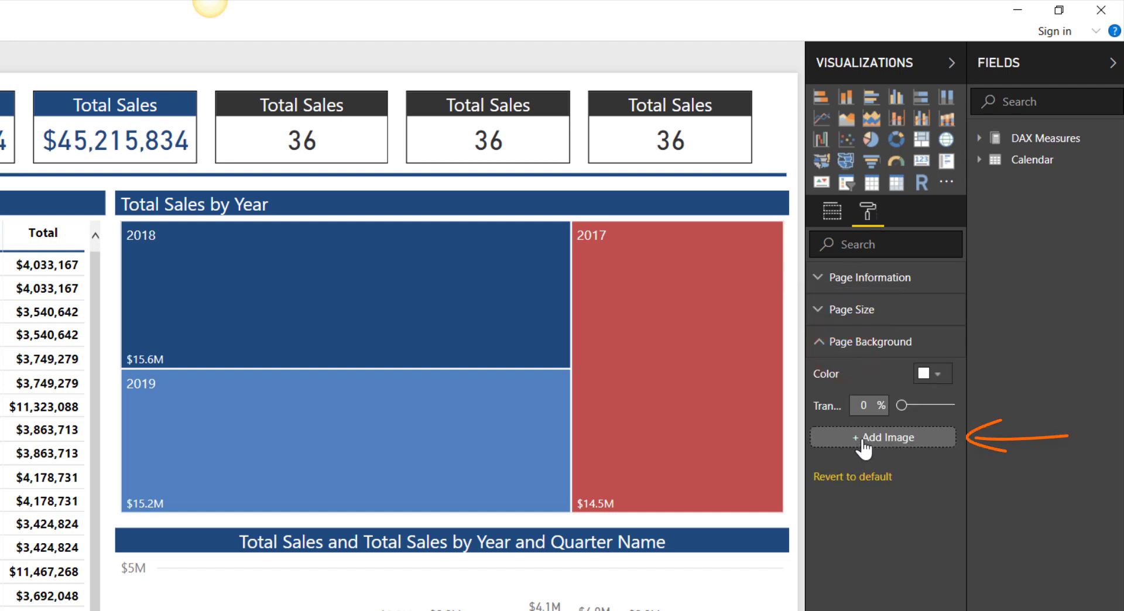
pyautogui.click(864, 442)
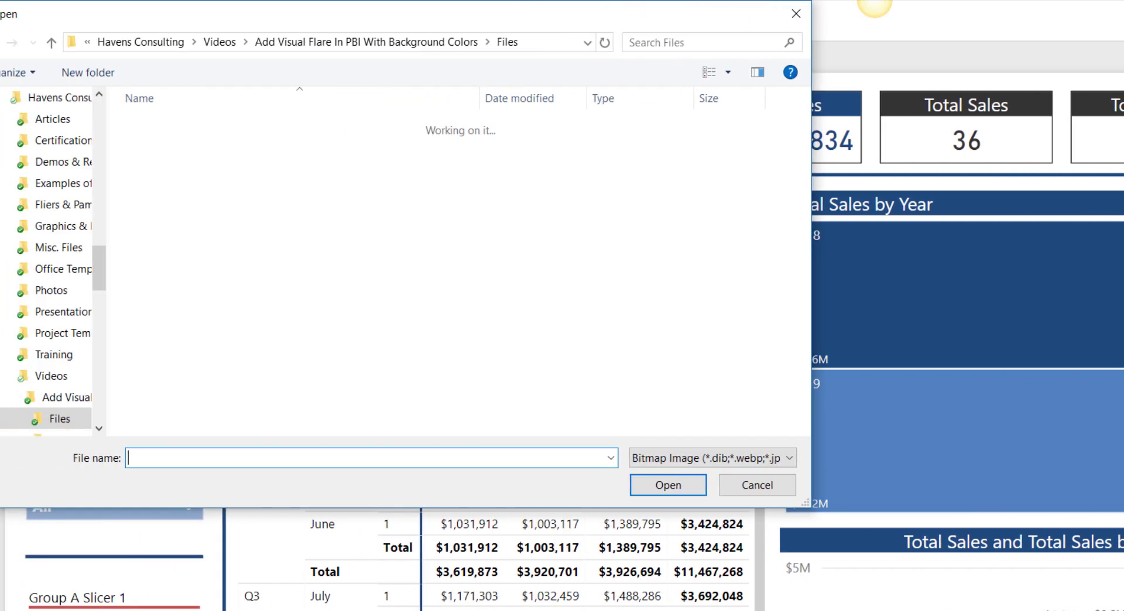
pyautogui.scroll(15, 91, 184)
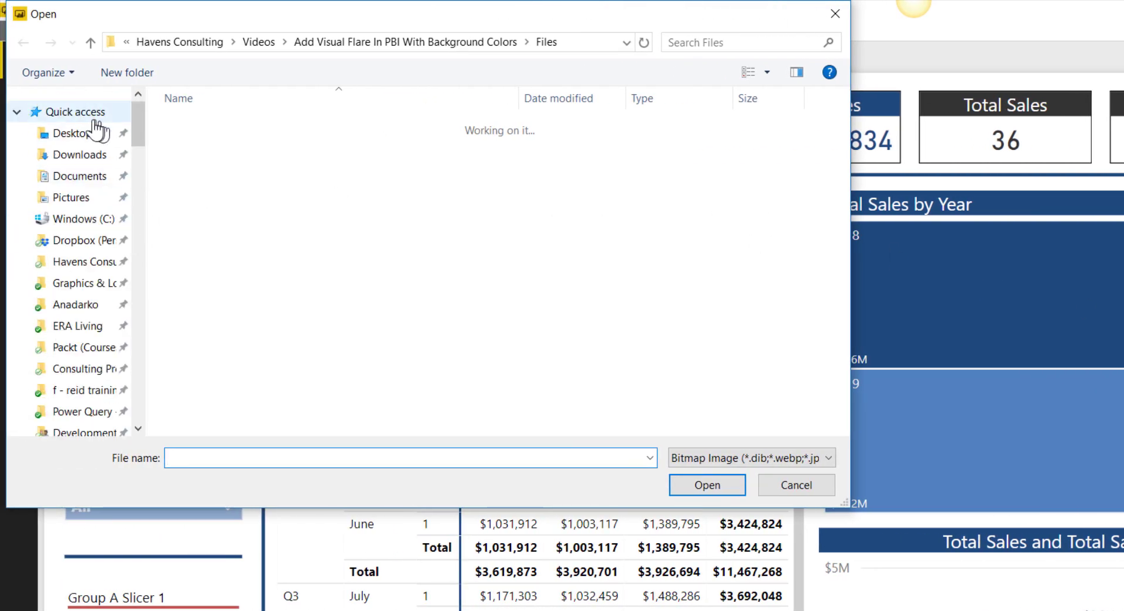
pyautogui.click(53, 117)
pyautogui.click(85, 133)
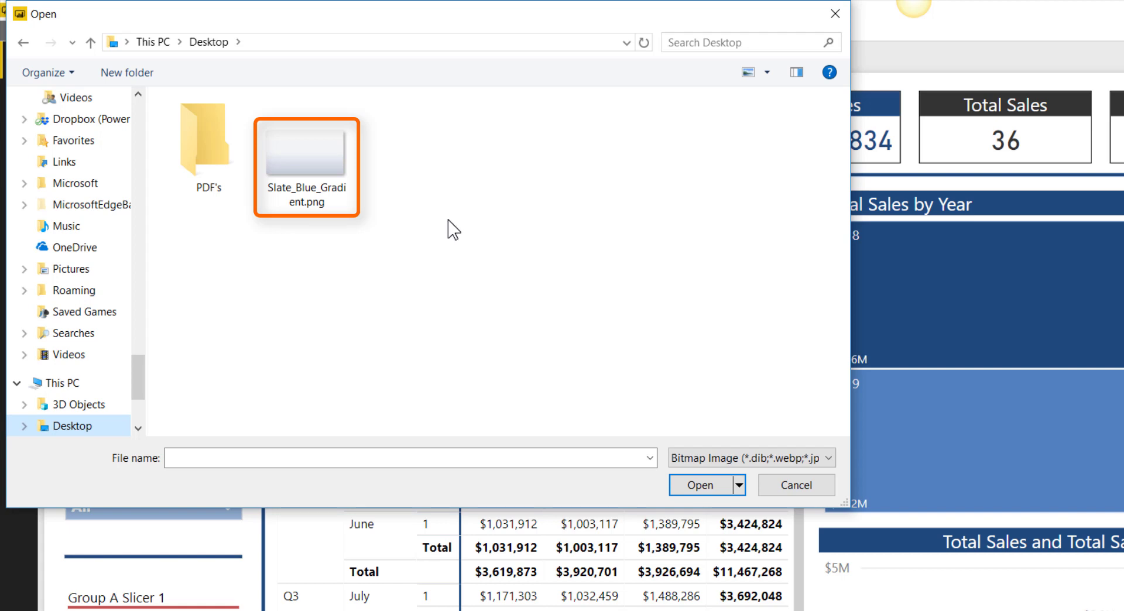
pyautogui.doubleClick(341, 167)
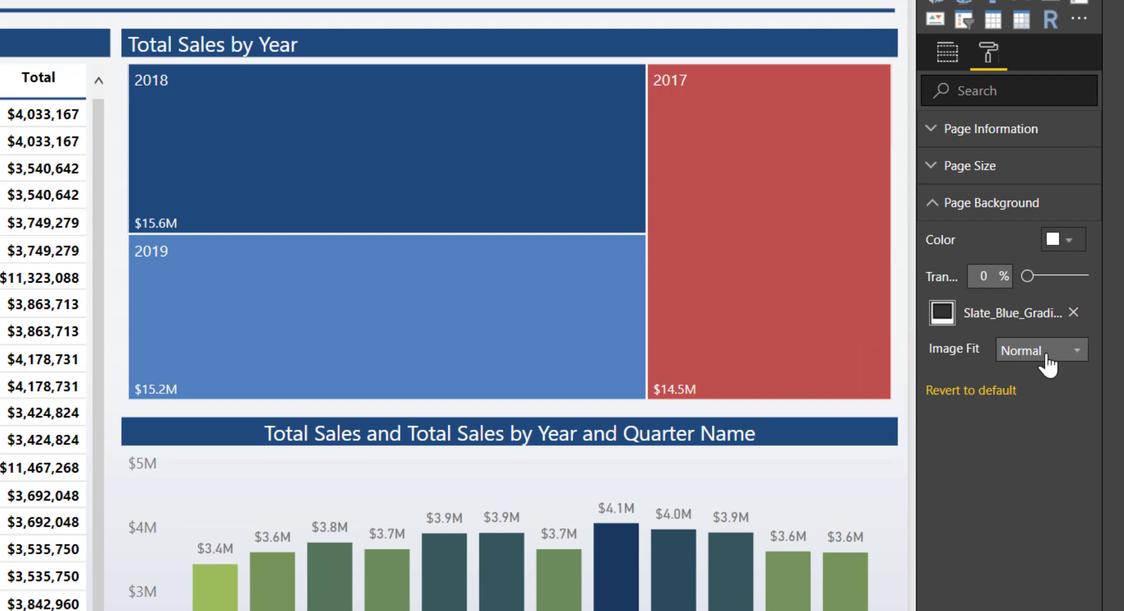
# Change the page background Image Fit from Normal to Fit
pyautogui.click(1045, 355)
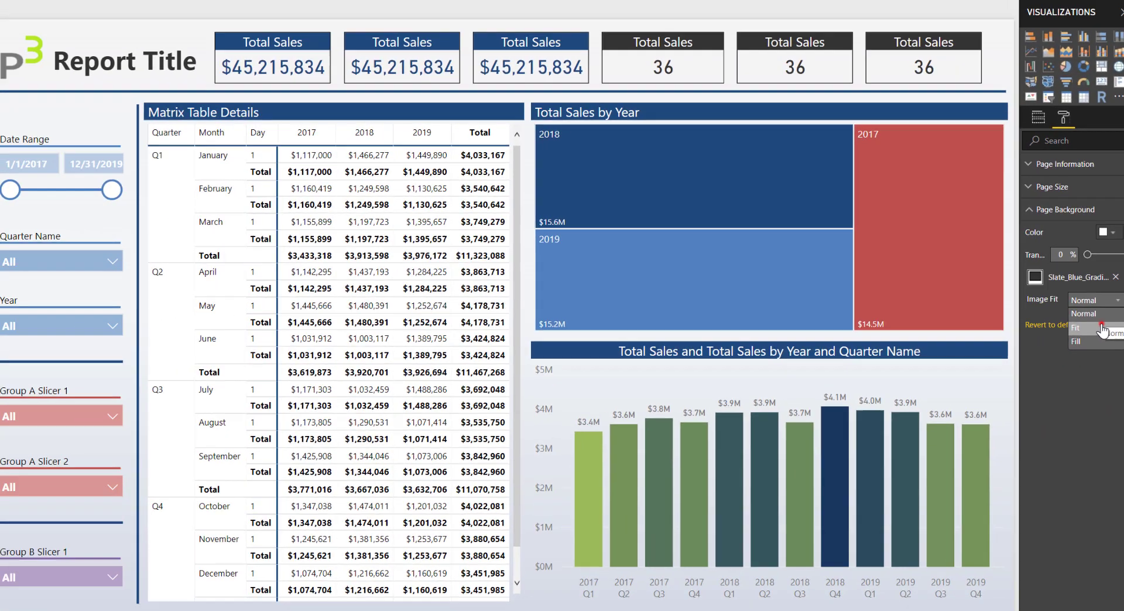
pyautogui.click(1042, 395)
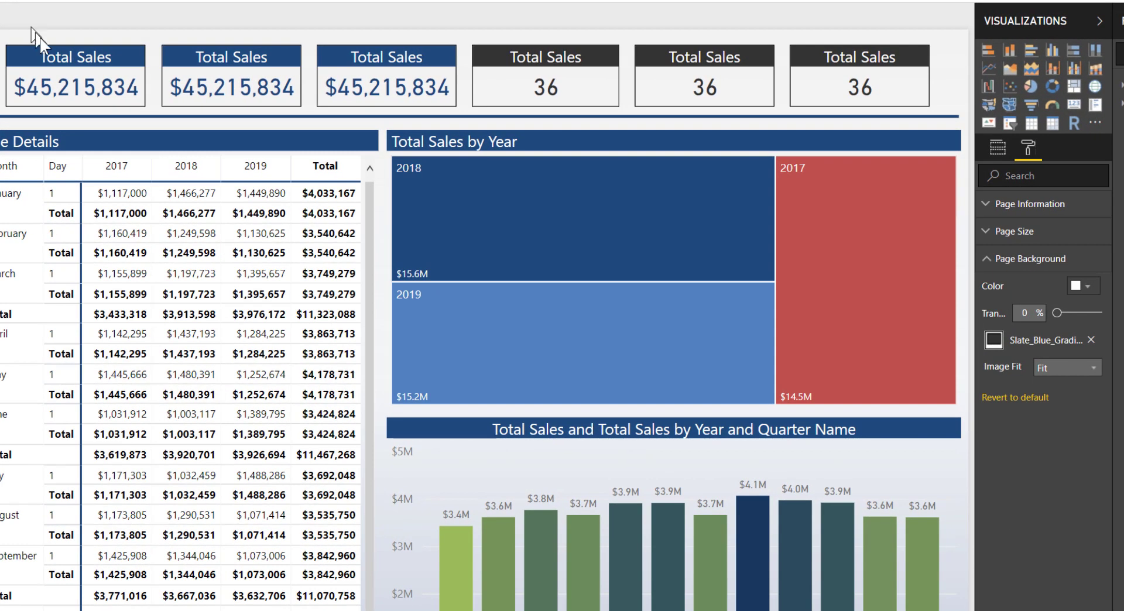
# Turn on the first Total Sales card's background at 30% transparency and switch its border off
pyautogui.click(267, 37)
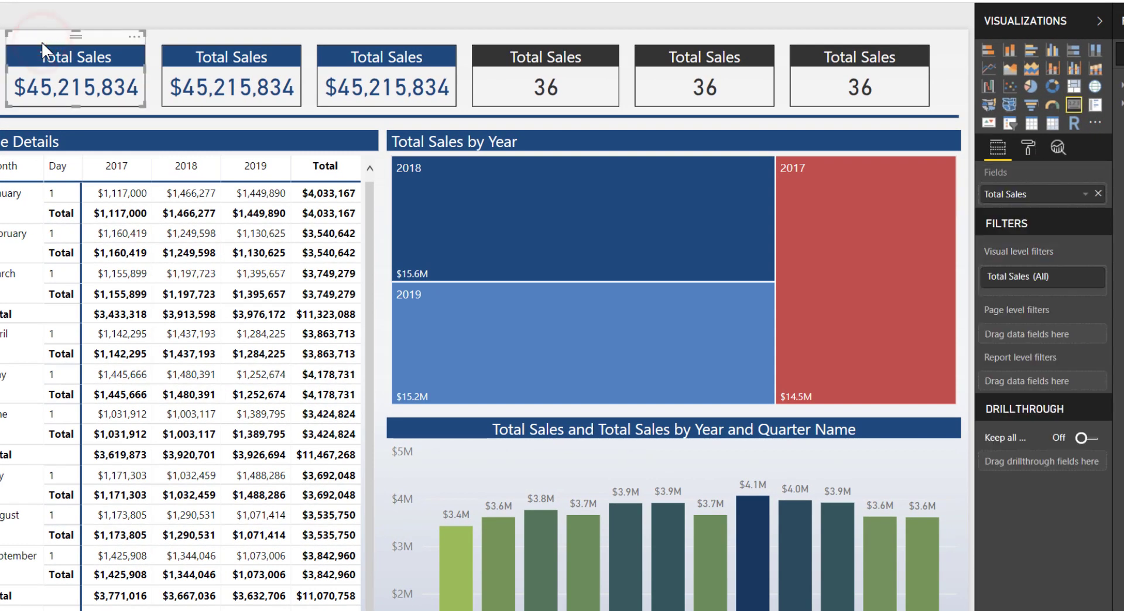
pyautogui.click(1028, 153)
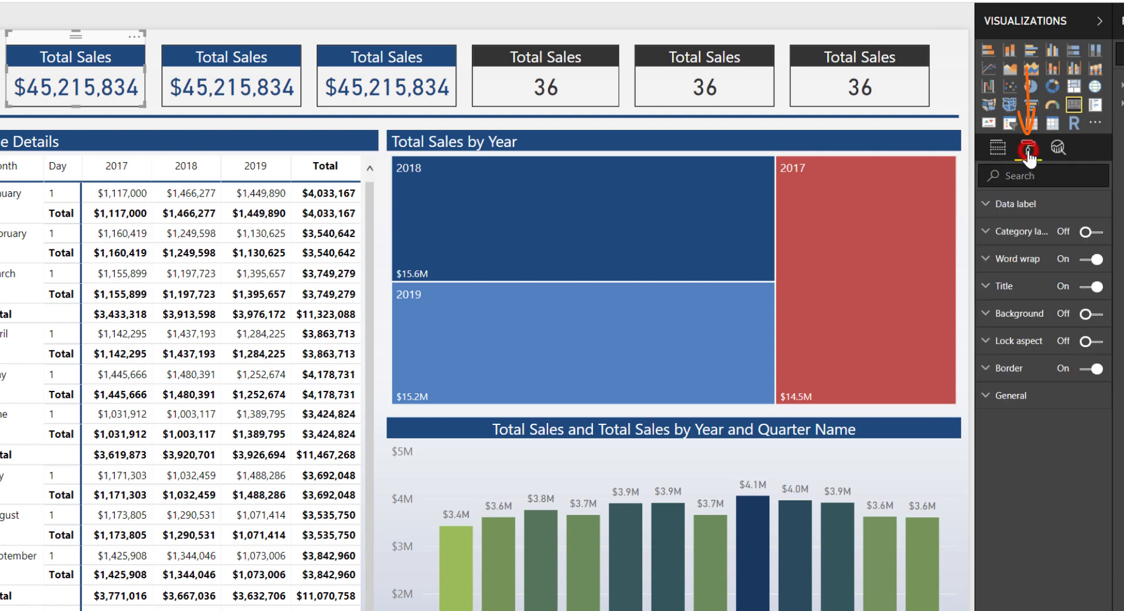
pyautogui.click(1092, 315)
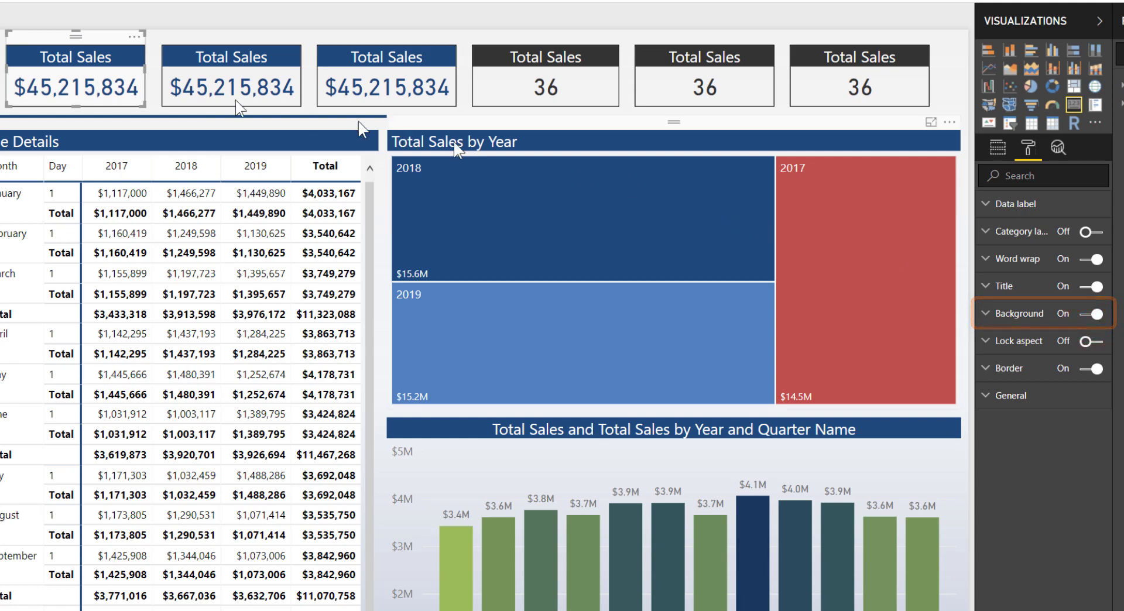
pyautogui.click(1033, 315)
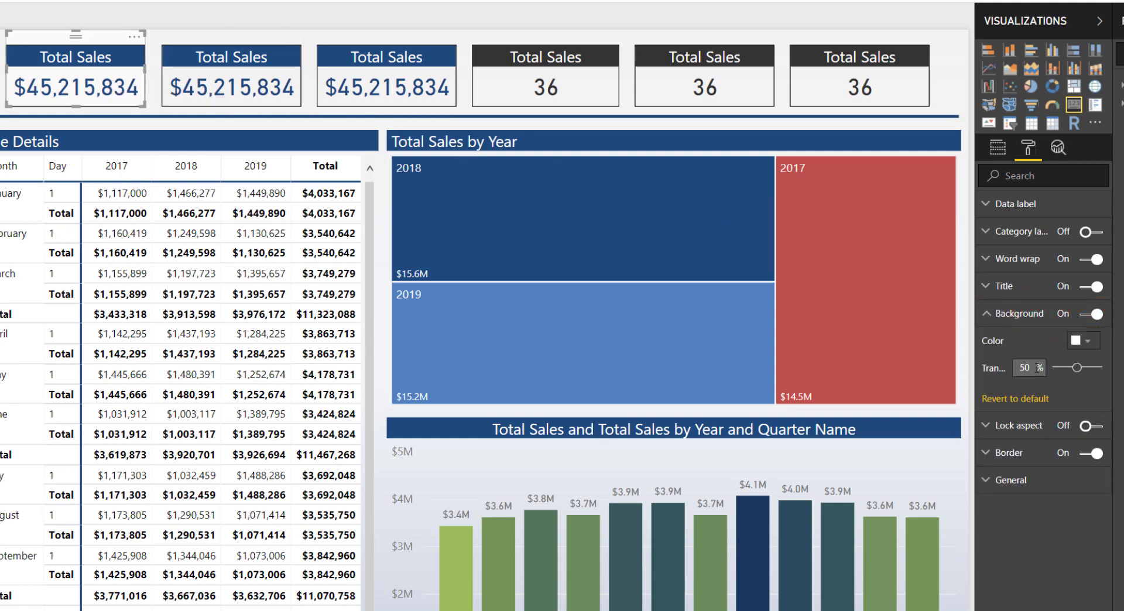
pyautogui.click(1034, 368)
pyautogui.press('BackSpace')
pyautogui.press('BackSpace')
pyautogui.write('30')
pyautogui.click(1099, 454)
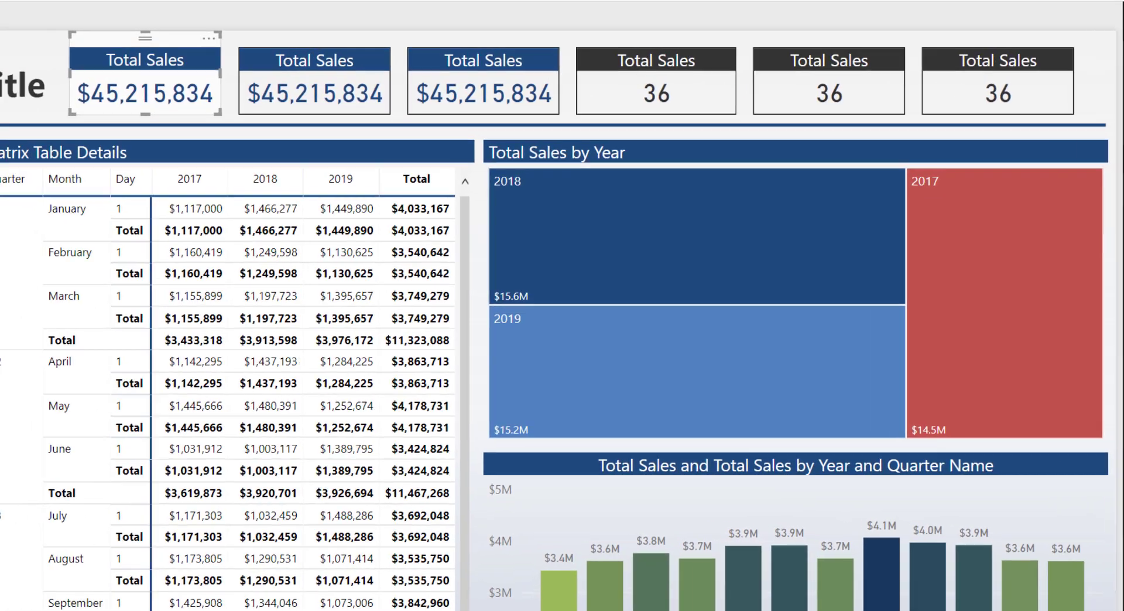
pyautogui.click(75, 181)
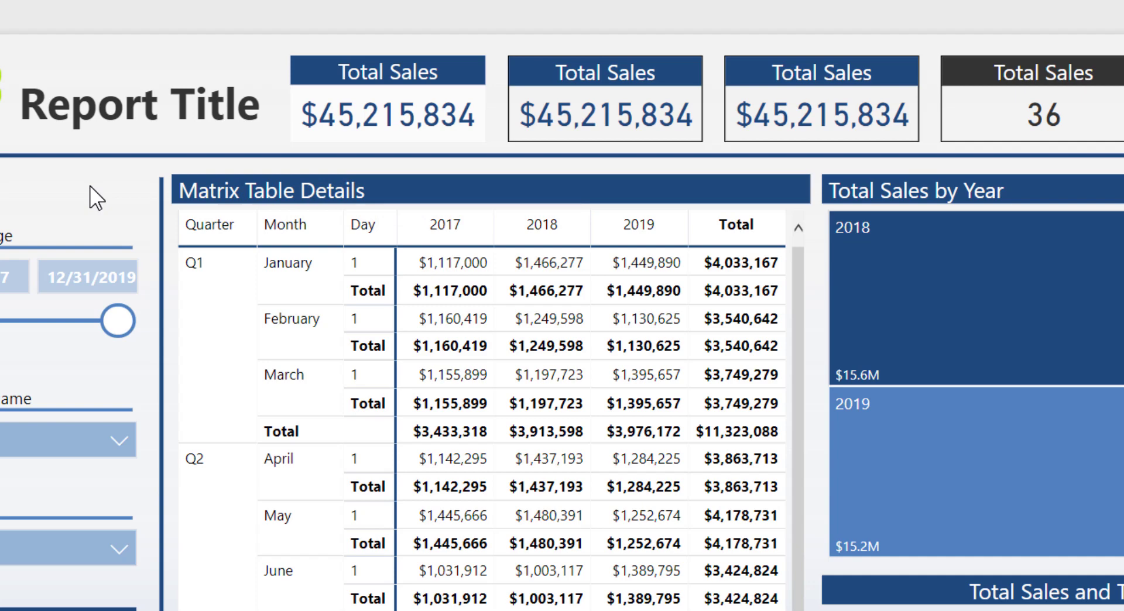
# Format Painter the first card's styling onto the second and third Total Sales cards
pyautogui.click(351, 79)
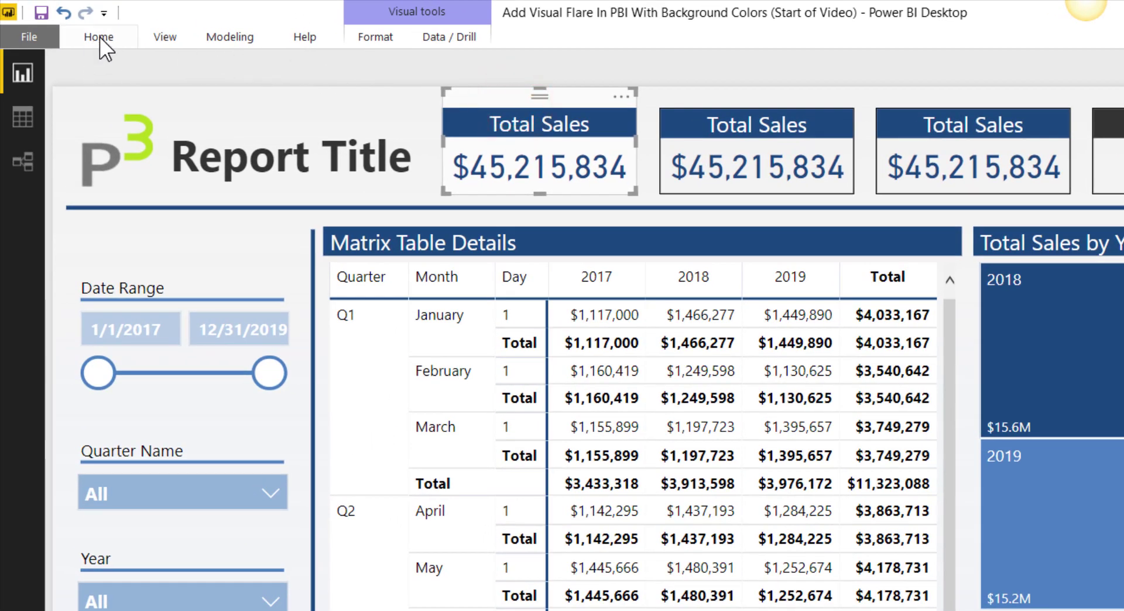
pyautogui.click(90, 33)
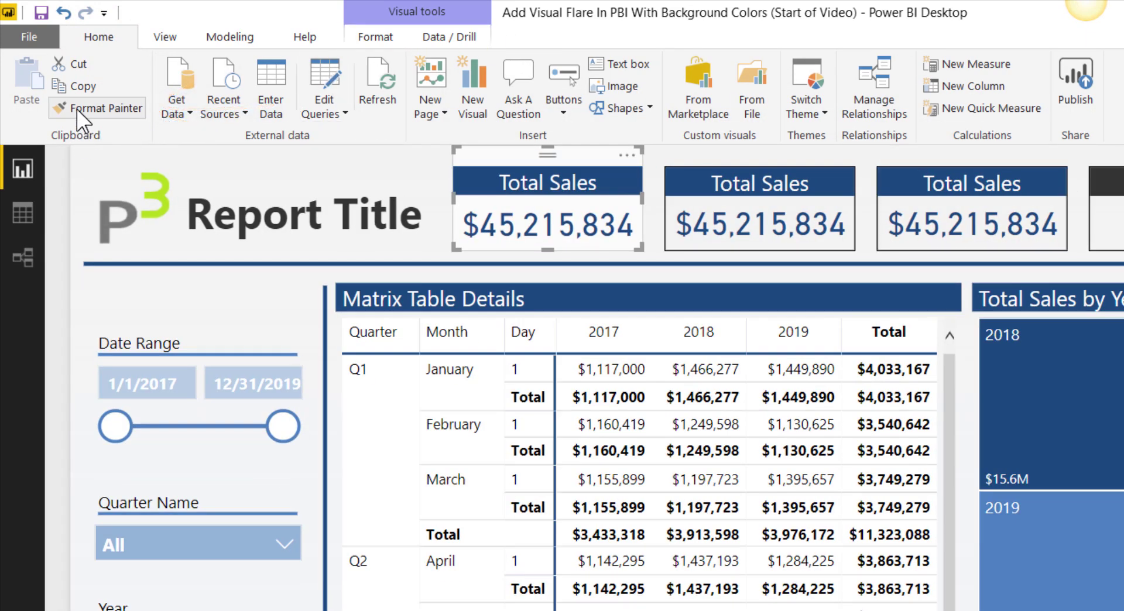
pyautogui.click(76, 109)
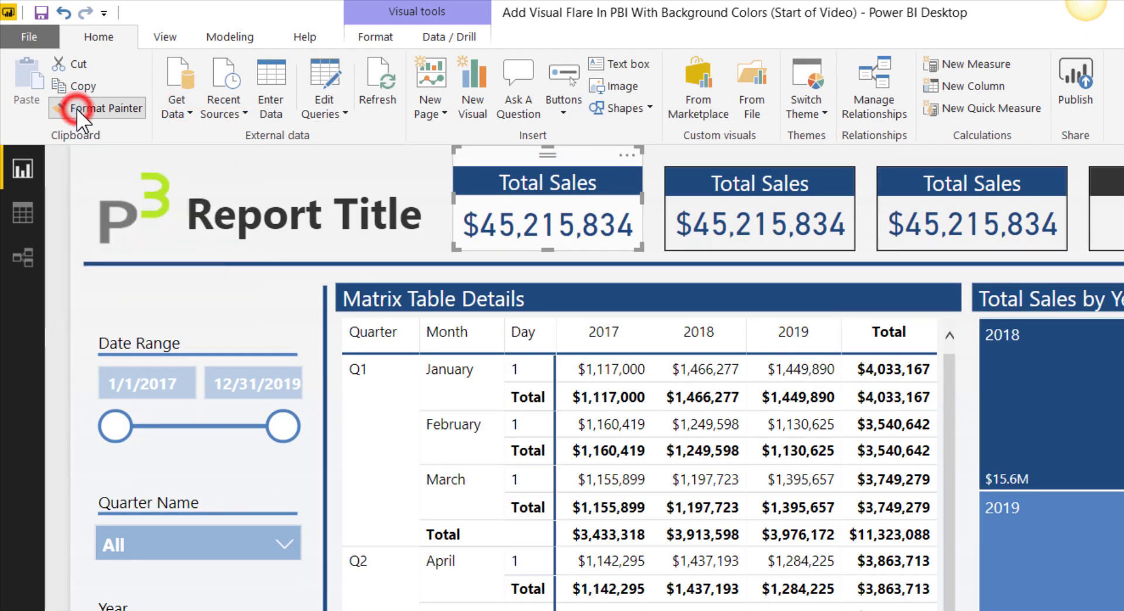
pyautogui.click(803, 206)
pyautogui.click(124, 107)
pyautogui.click(977, 184)
# Turn Border off on the second and third Total Sales cards and the 36 card
pyautogui.click(767, 171)
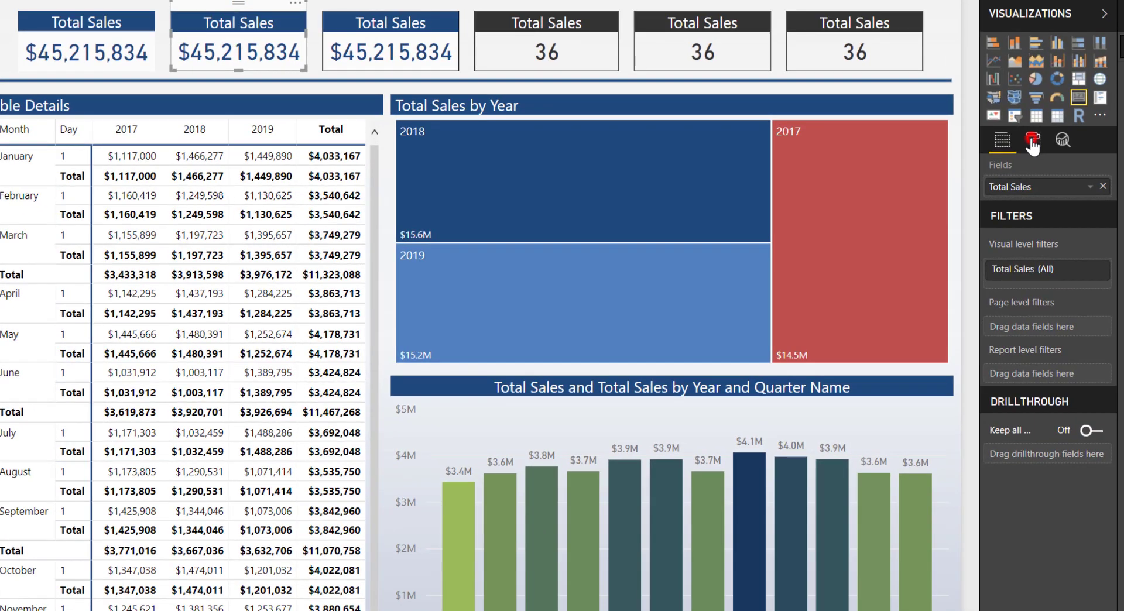
pyautogui.click(1033, 140)
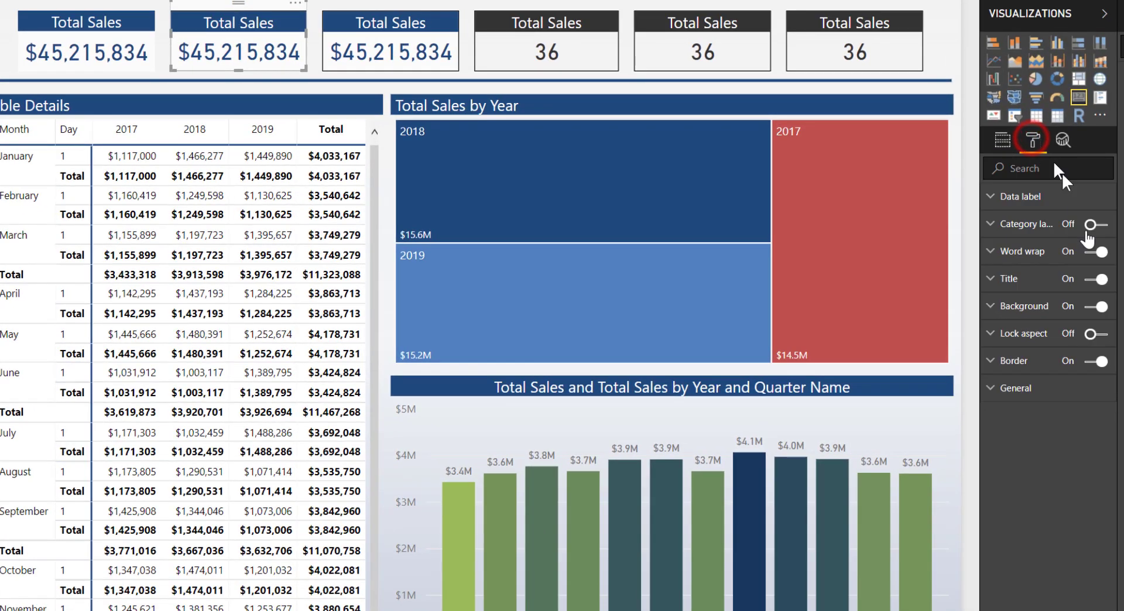
pyautogui.click(1101, 362)
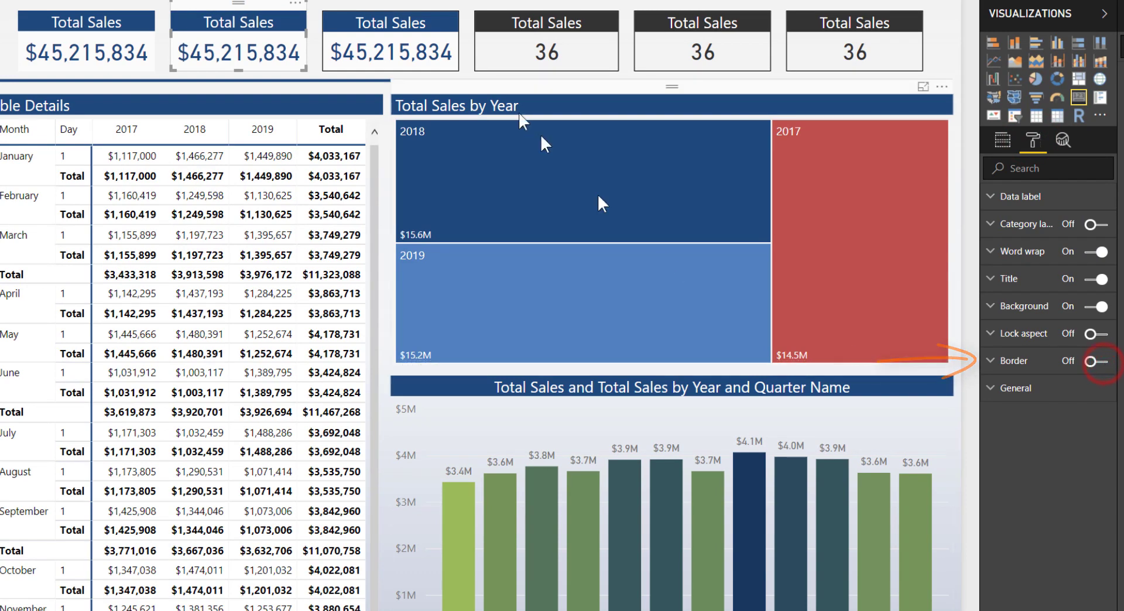
pyautogui.click(388, 42)
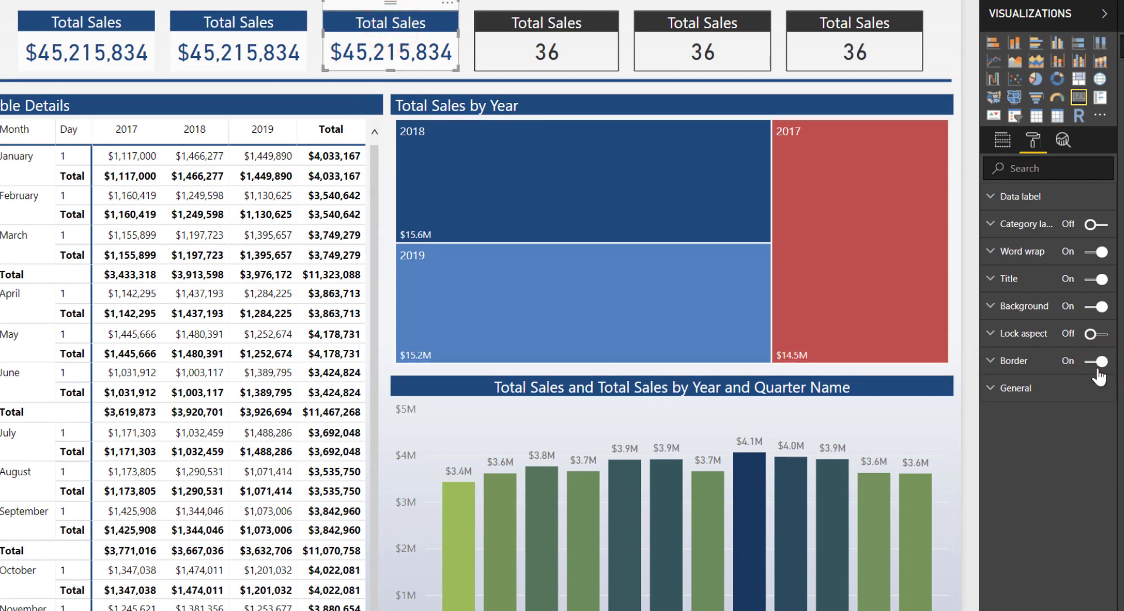
pyautogui.click(1100, 363)
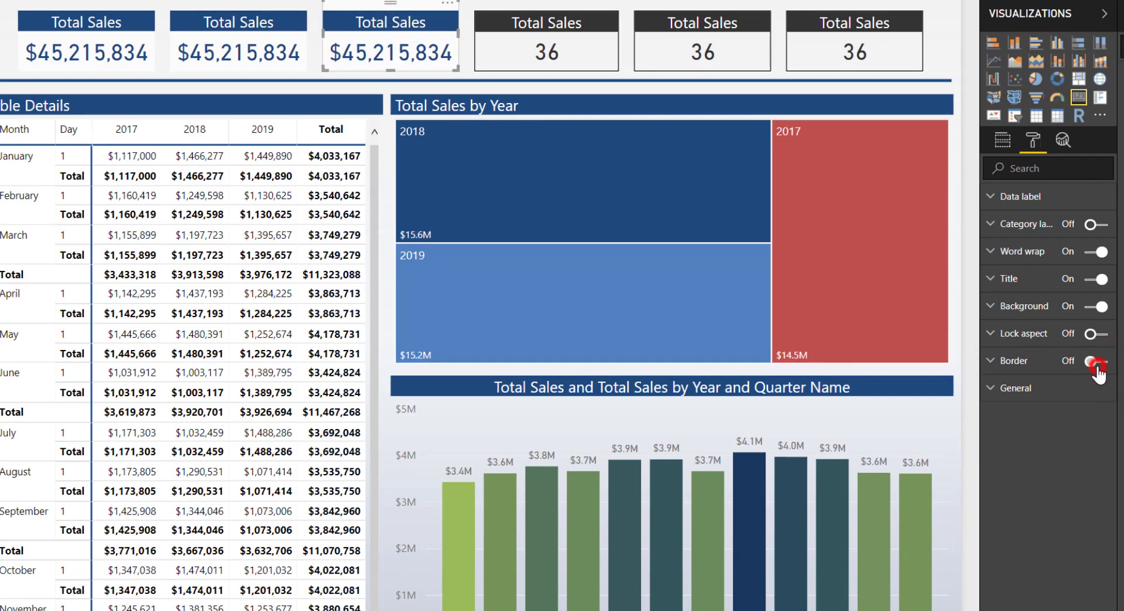
pyautogui.click(467, 39)
pyautogui.click(519, 21)
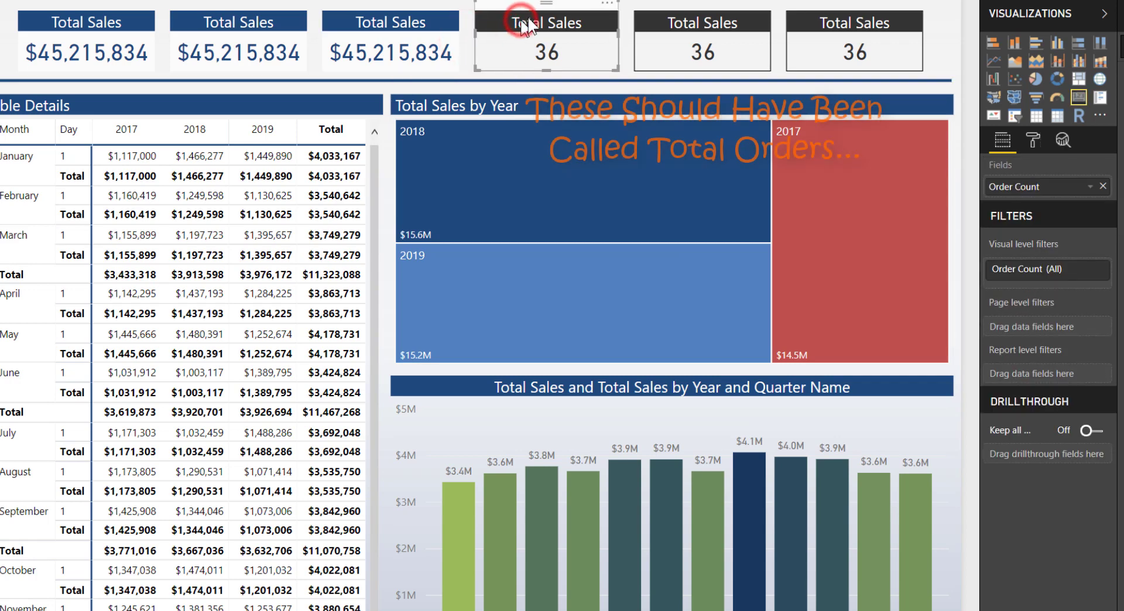
pyautogui.click(1036, 143)
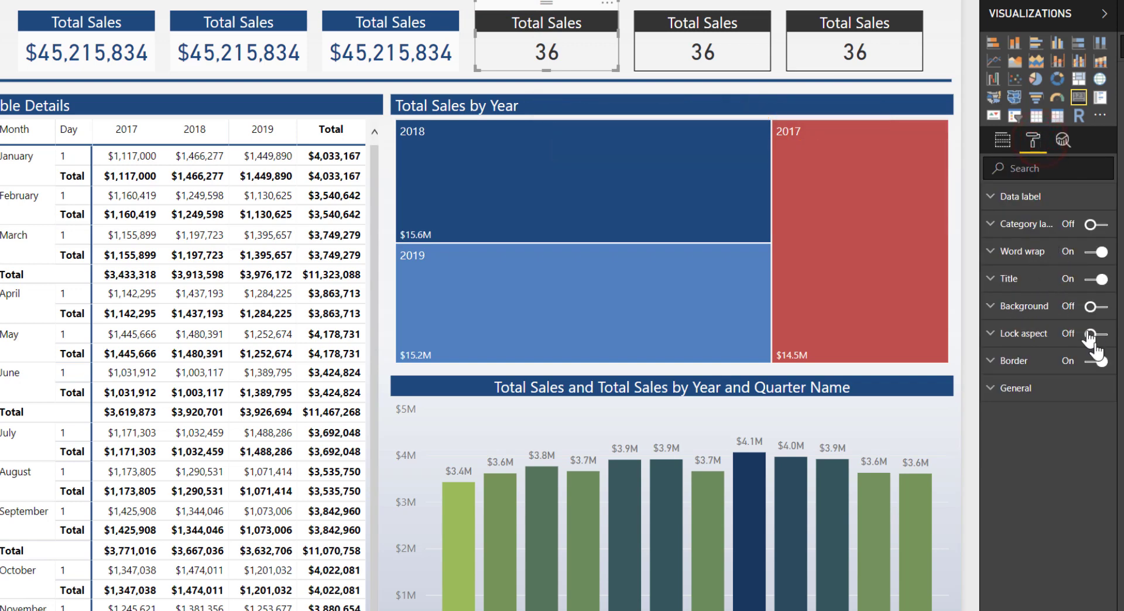
pyautogui.click(1098, 360)
pyautogui.press('Escape')
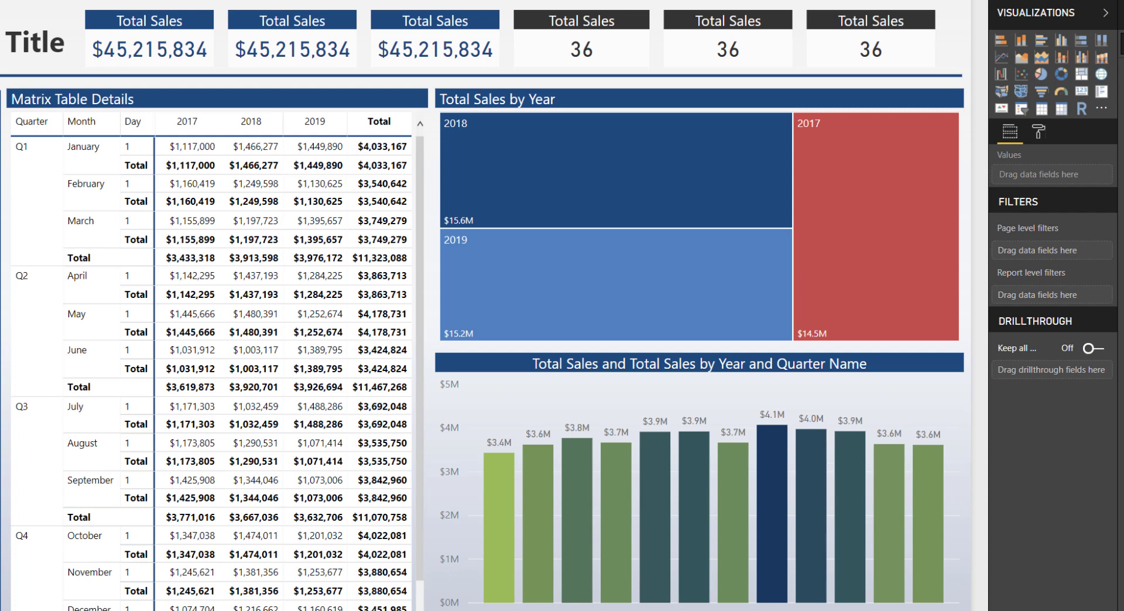
# Set the Matrix Table Details style preset to None
pyautogui.click(230, 87)
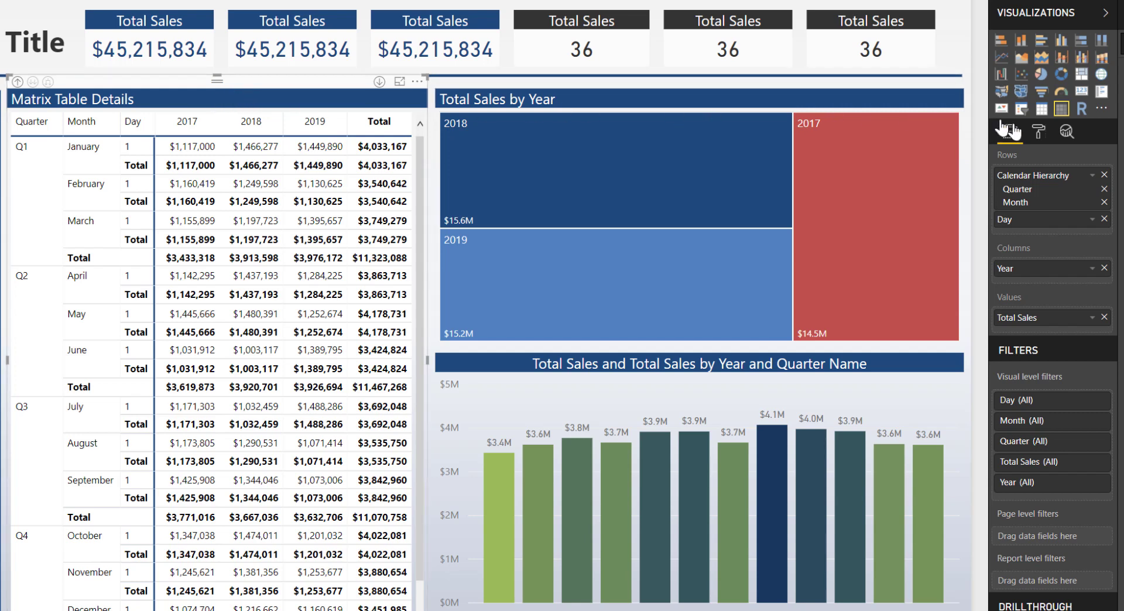
pyautogui.click(1042, 142)
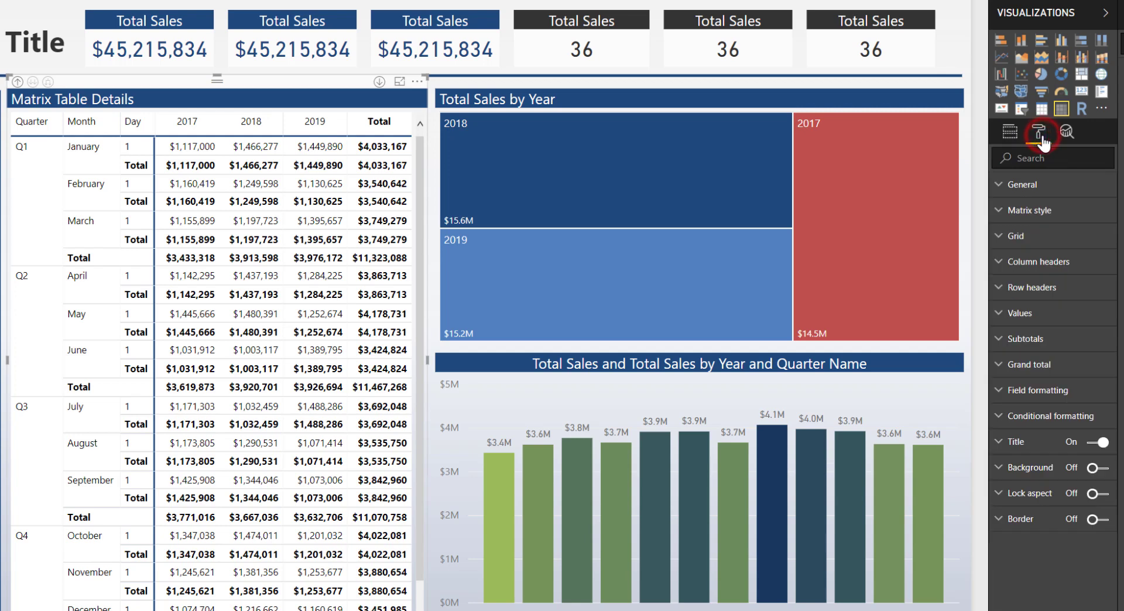
pyautogui.click(1031, 211)
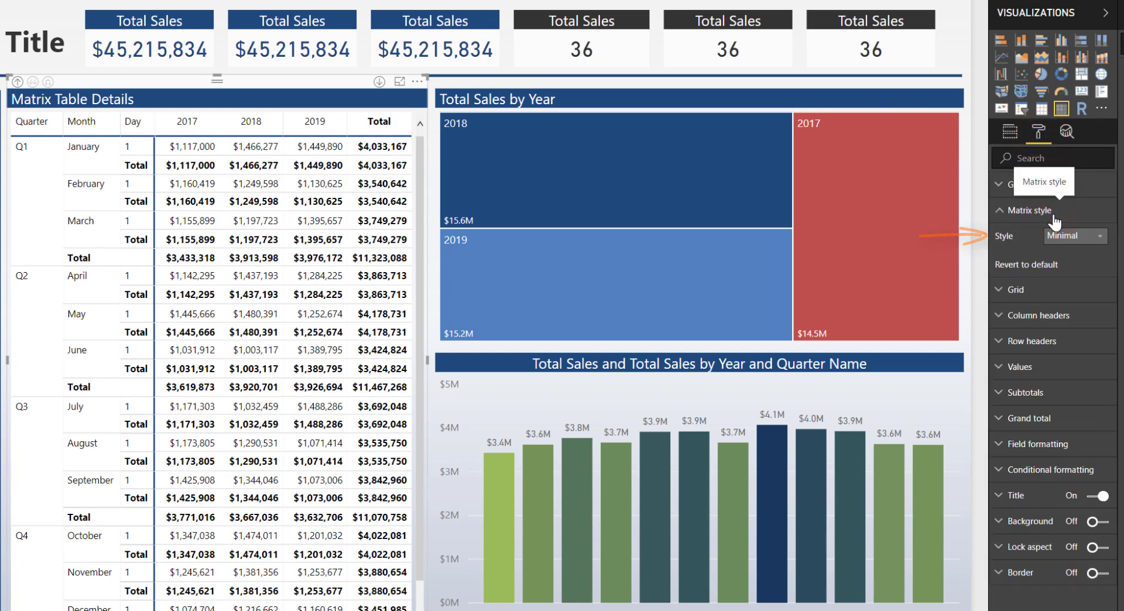
pyautogui.click(1060, 237)
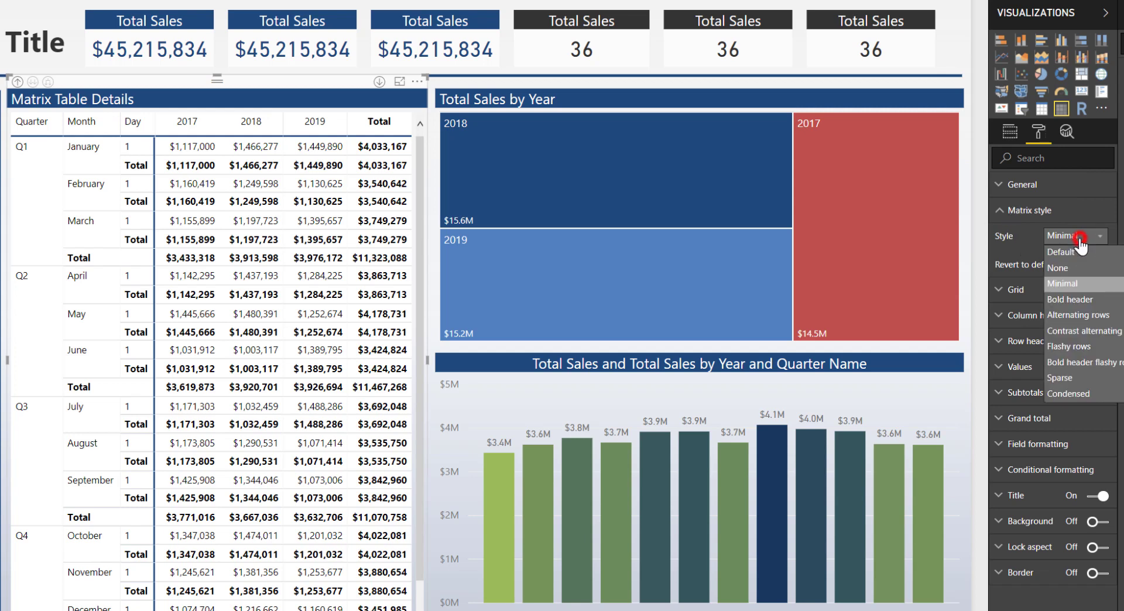
pyautogui.click(1081, 267)
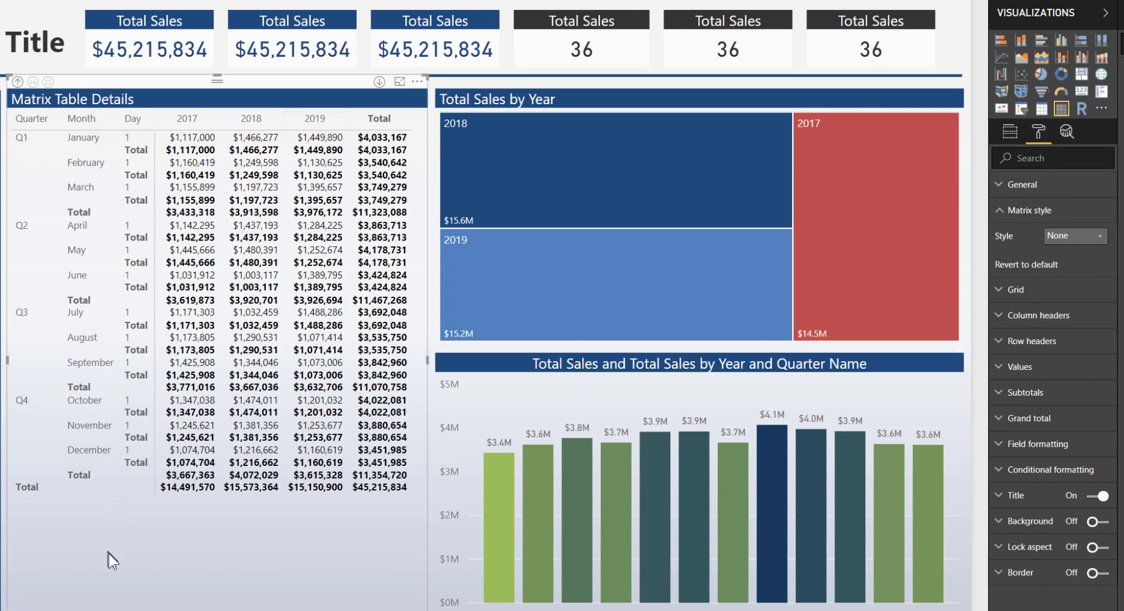
# Turn on the matrix background with 30% transparency
pyautogui.click(1100, 522)
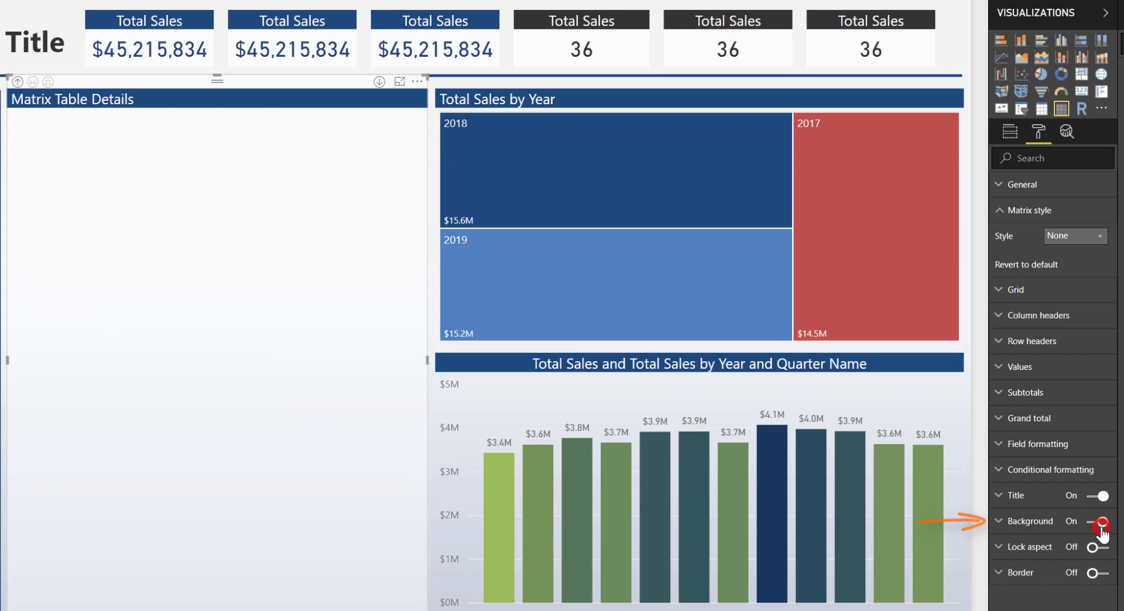
pyautogui.moveTo(1045, 573); pyautogui.dragTo(1021, 565)
pyautogui.write('30')
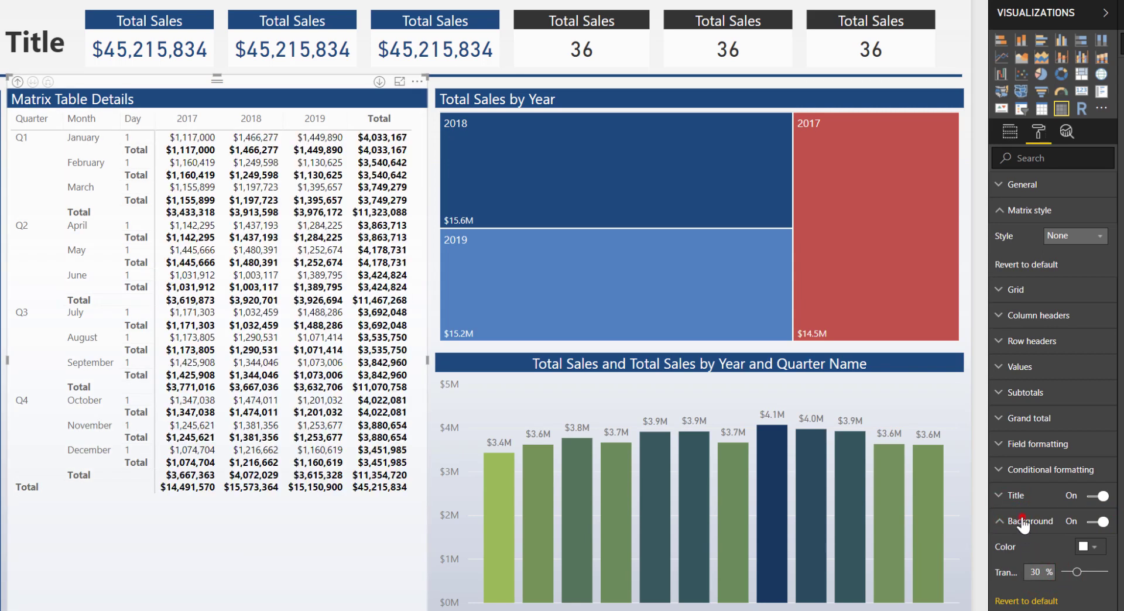
pyautogui.click(1028, 521)
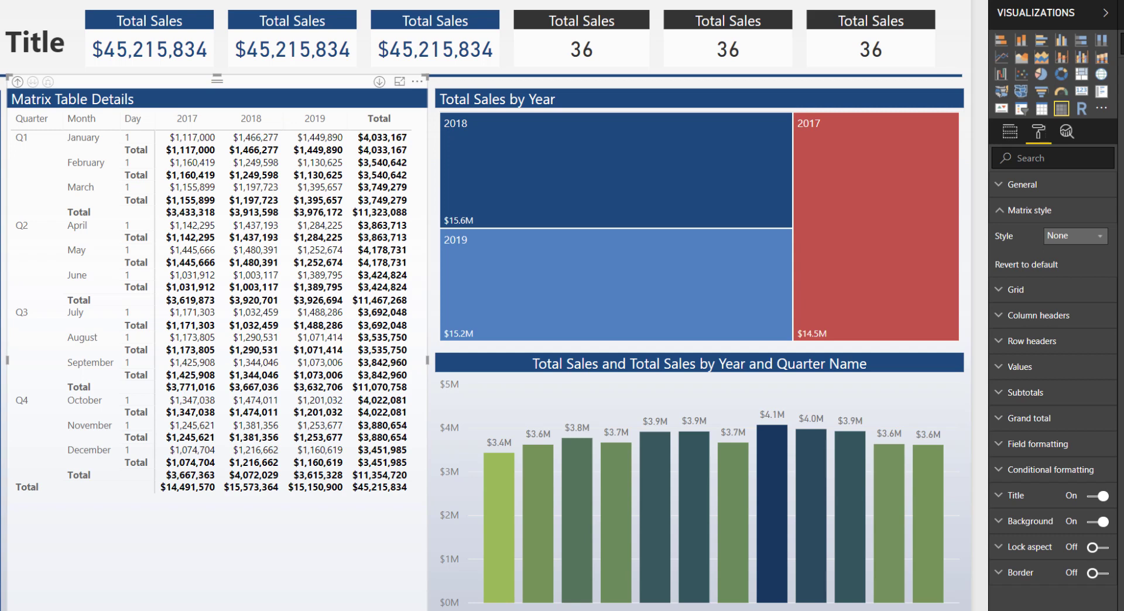
# Turn on grey horizontal gridlines in the matrix and set row padding to 3
pyautogui.click(1017, 215)
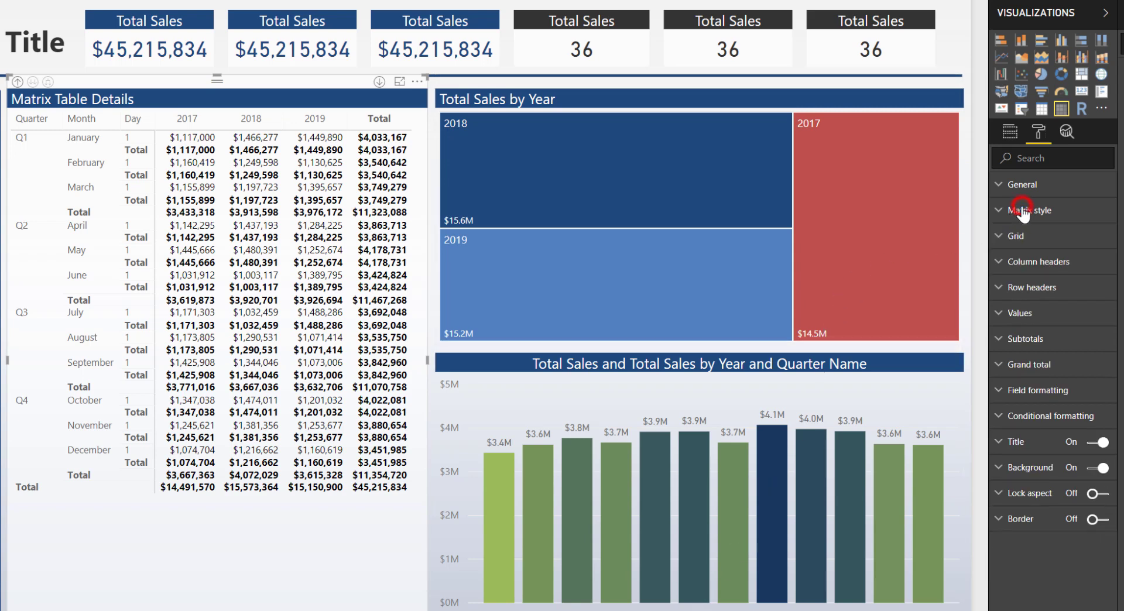
pyautogui.click(1008, 238)
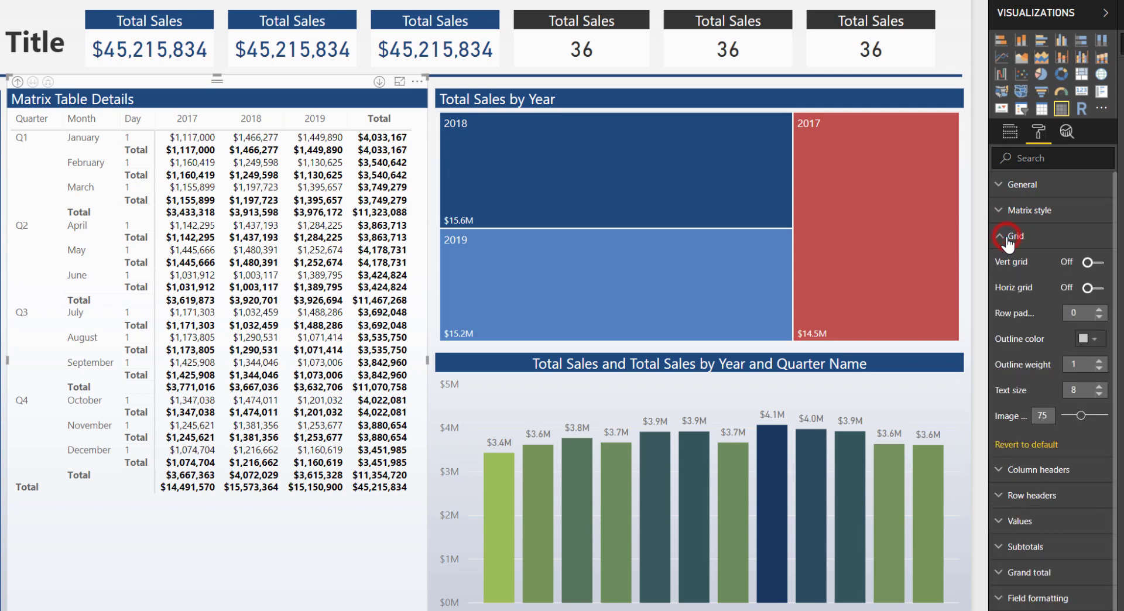
pyautogui.click(1094, 290)
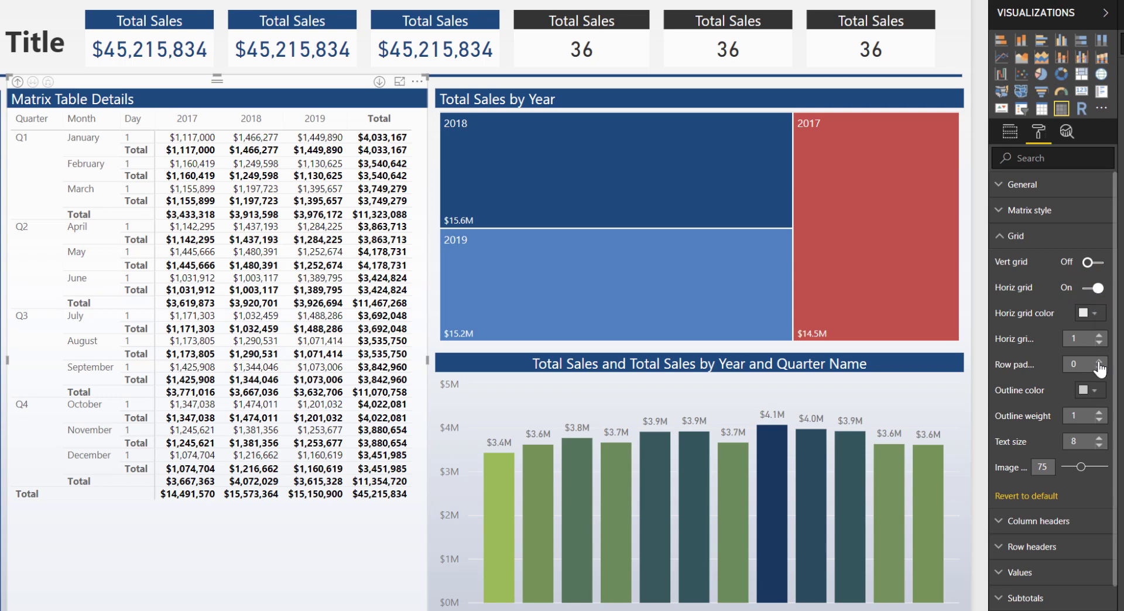
pyautogui.click(1100, 362)
pyautogui.click(1099, 362)
pyautogui.click(1099, 362)
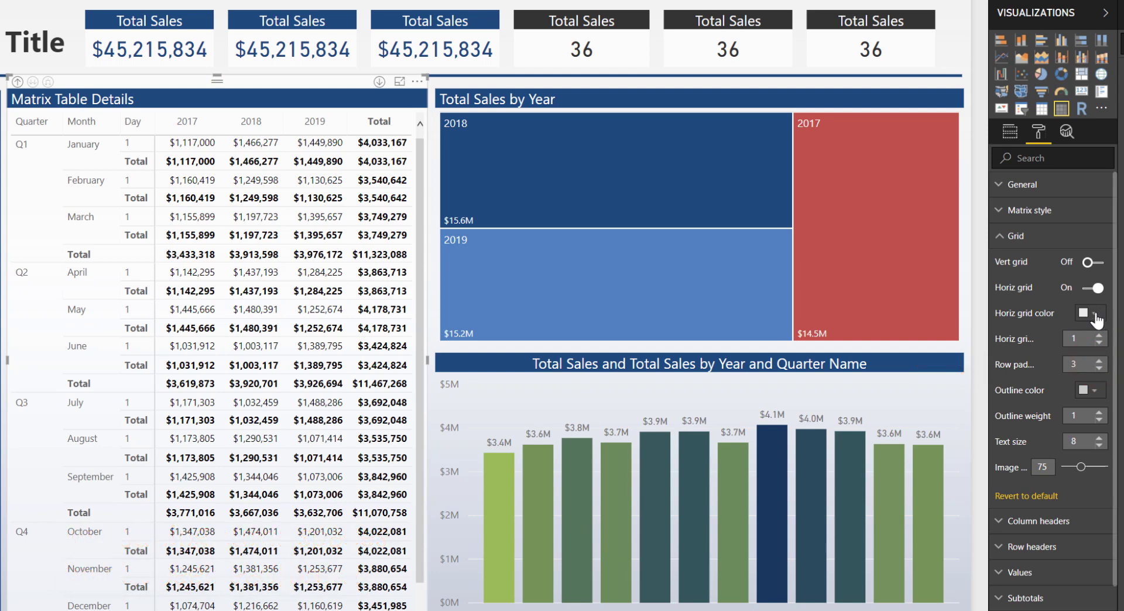
pyautogui.click(1095, 315)
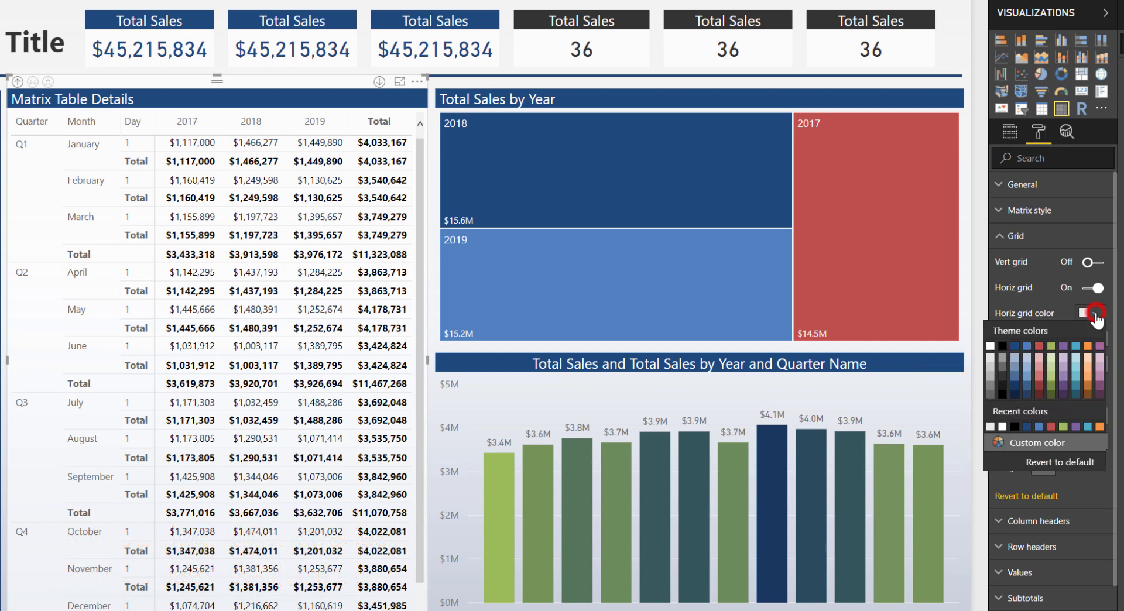
pyautogui.click(992, 368)
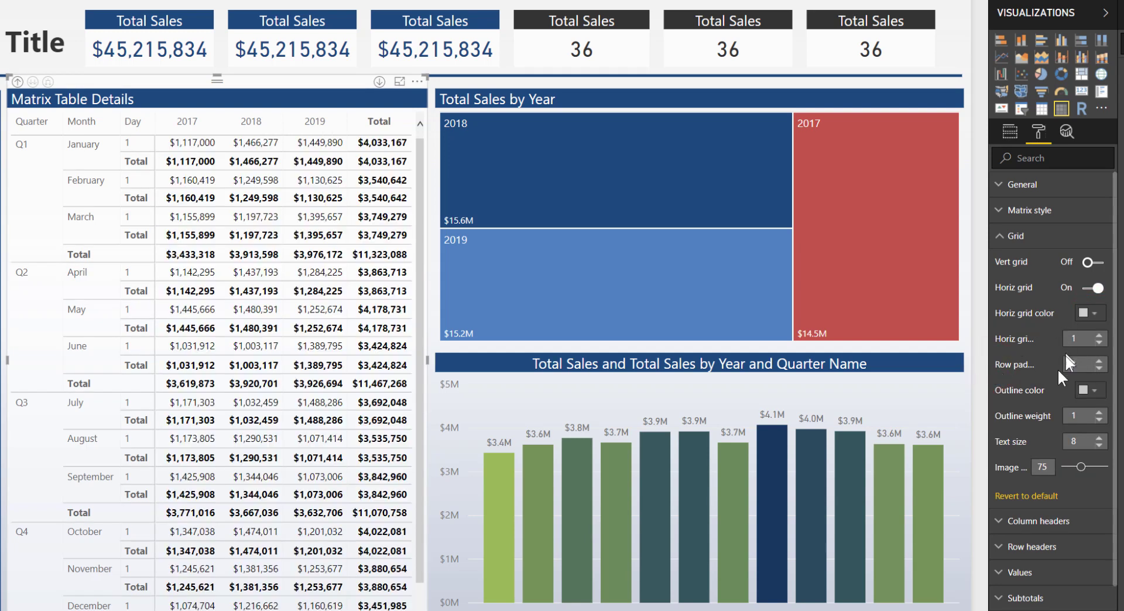
# Give the matrix a dark blue outline with weight 2
pyautogui.click(1089, 390)
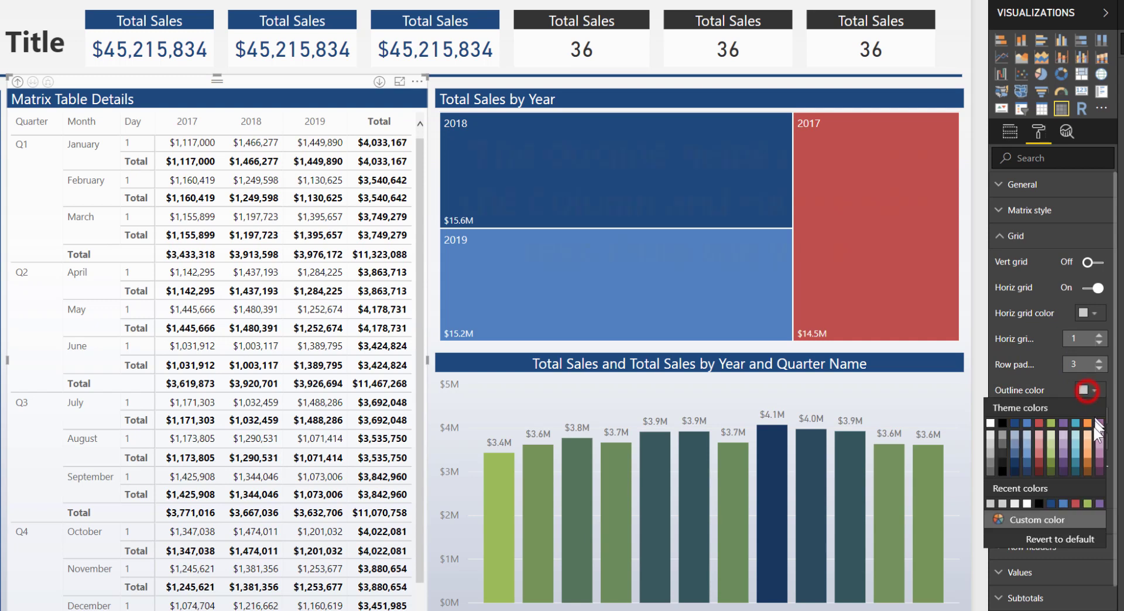
pyautogui.click(1015, 425)
pyautogui.click(1099, 412)
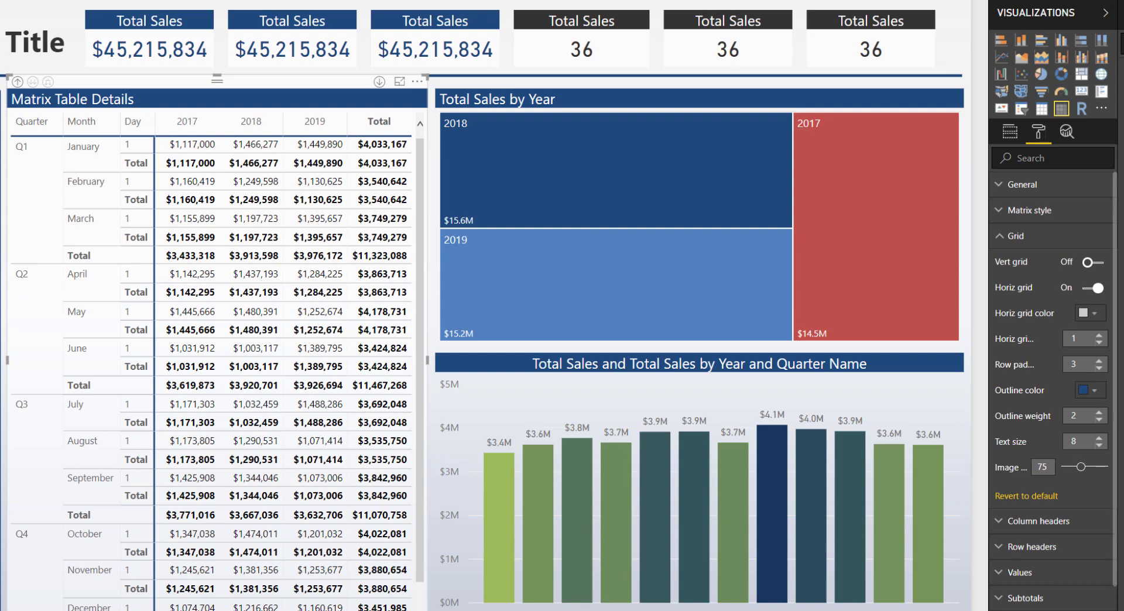
pyautogui.press('Escape')
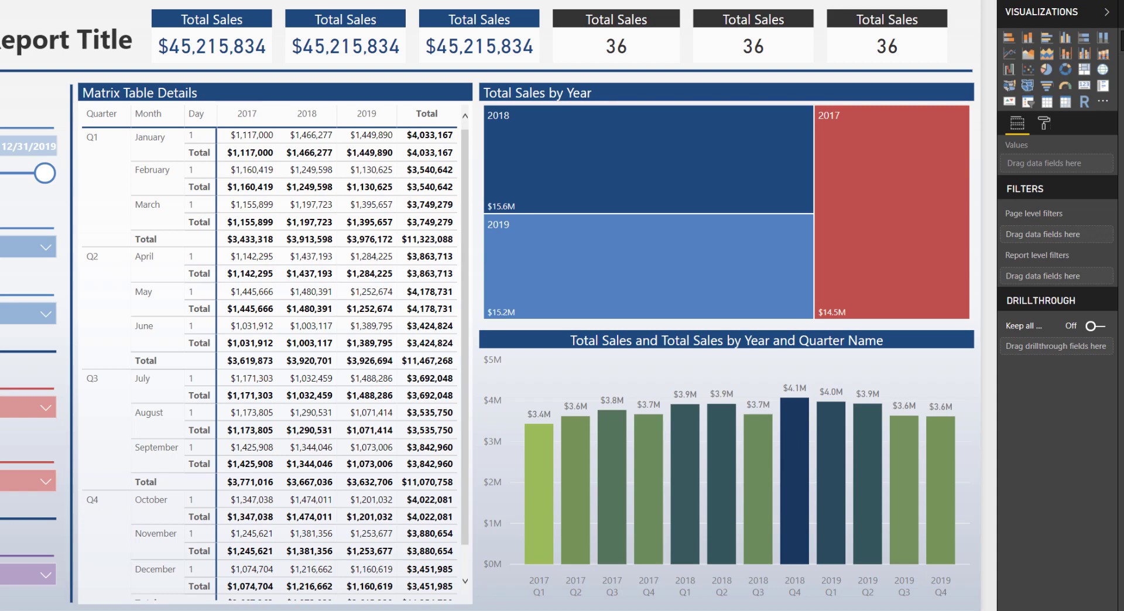
pyautogui.moveTo(536, 9); pyautogui.dragTo(546, 556)
pyautogui.moveTo(604, 379)
pyautogui.mouseDown()
pyautogui.moveTo(598, 425)
pyautogui.moveTo(467, 407)
pyautogui.mouseUp()
pyautogui.click(680, 87)
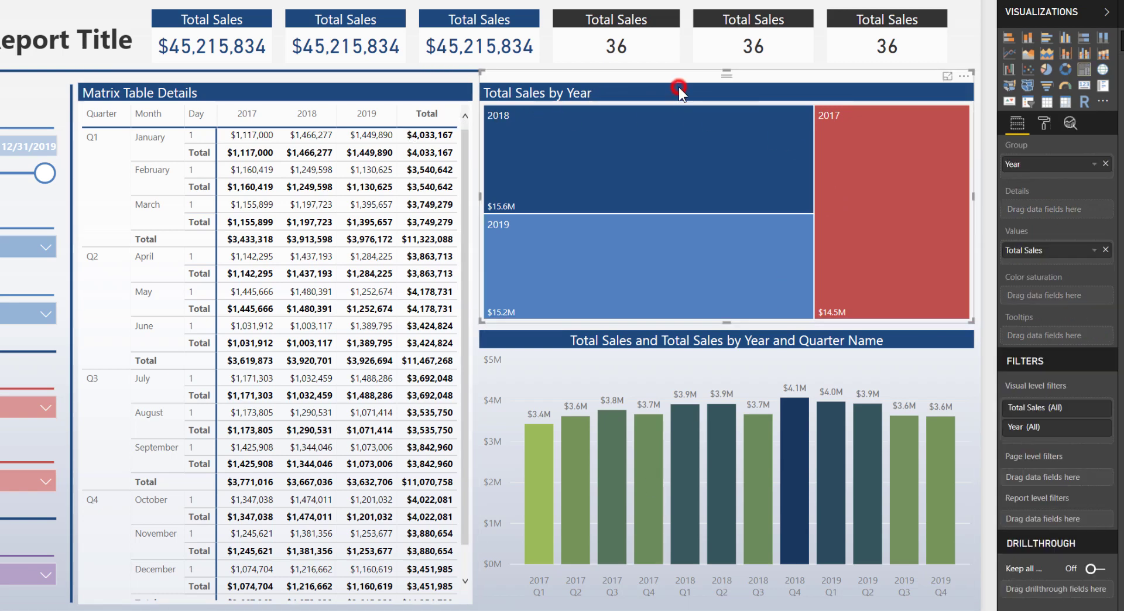
pyautogui.click(1045, 124)
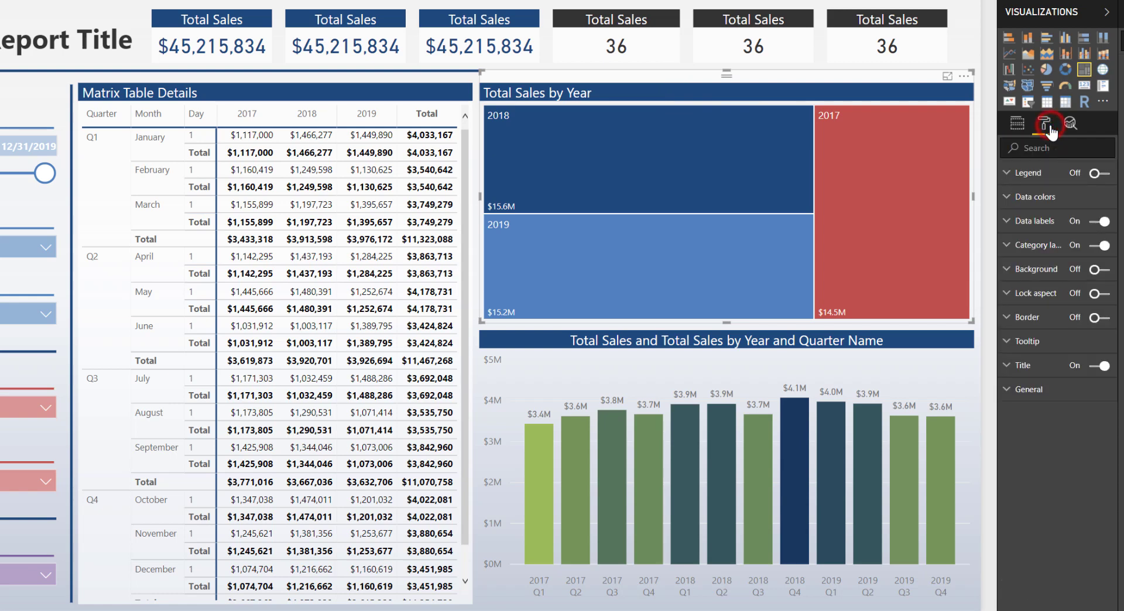
pyautogui.click(1094, 318)
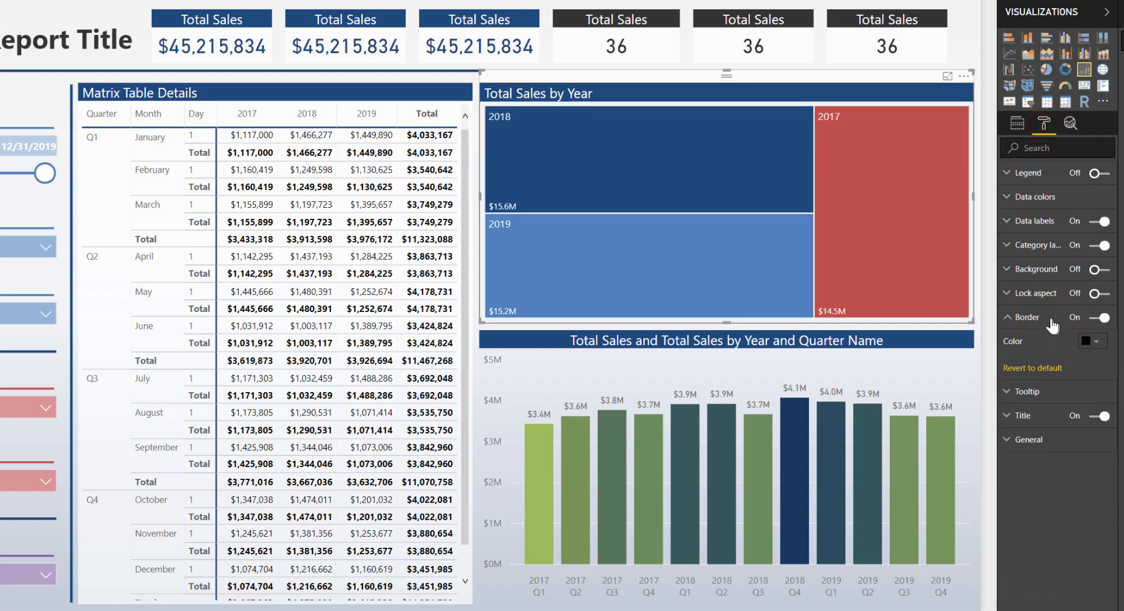
pyautogui.press('Escape')
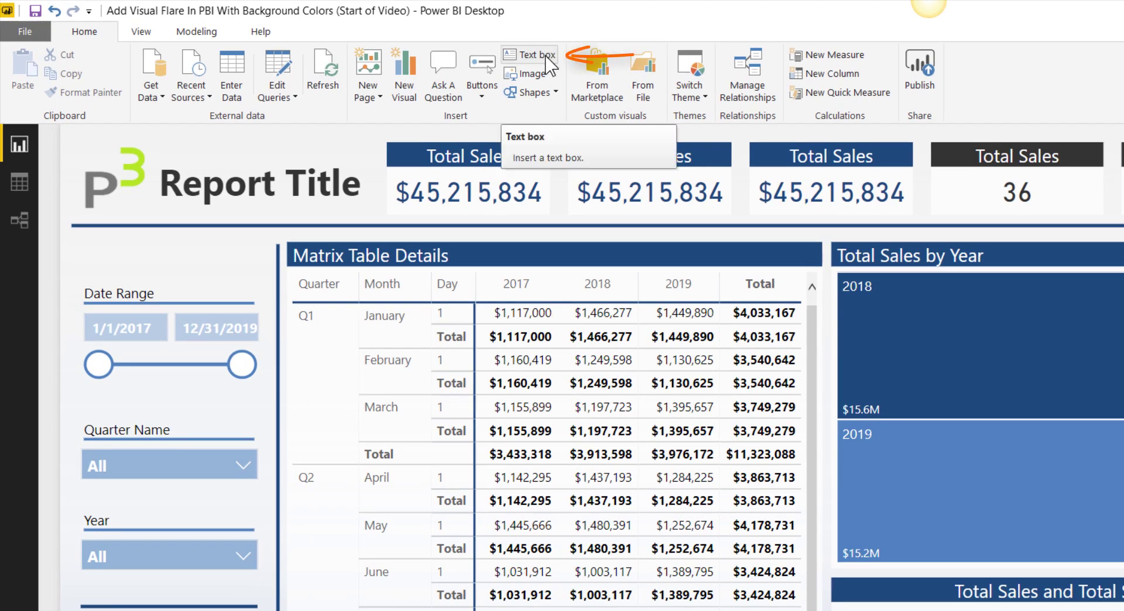
# Insert a text box and drop it over the slicer column on the left
pyautogui.click(546, 57)
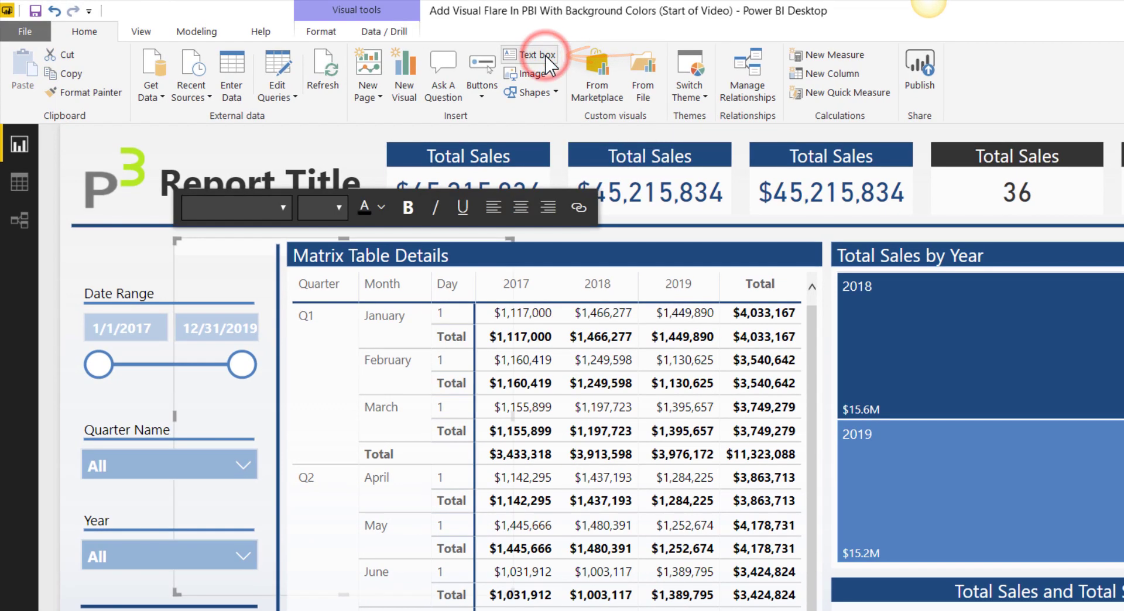
pyautogui.moveTo(400, 256); pyautogui.dragTo(309, 263)
pyautogui.click(185, 256)
pyautogui.moveTo(185, 256); pyautogui.dragTo(186, 251)
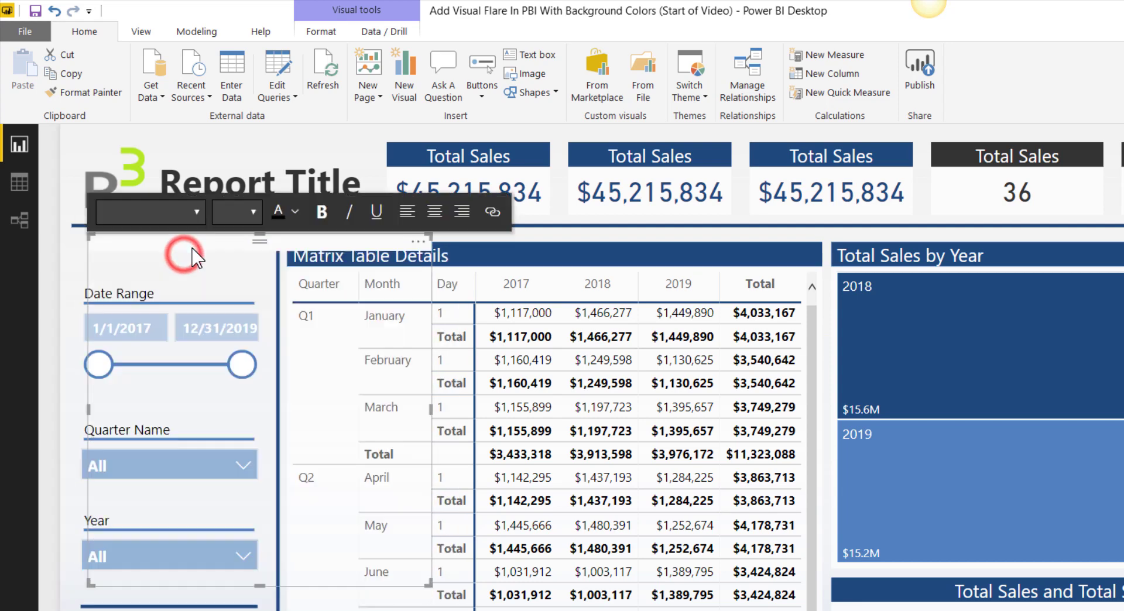
# Toggle Snap Objects to Grid and fine-tune the text box's position and width
pyautogui.click(141, 32)
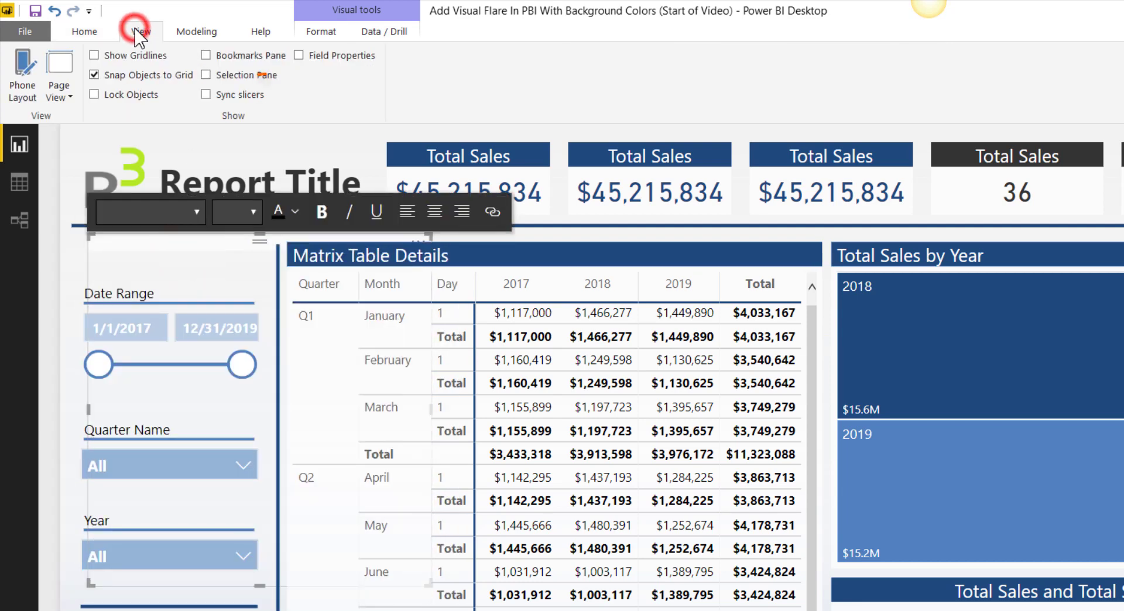
pyautogui.click(112, 72)
pyautogui.click(111, 73)
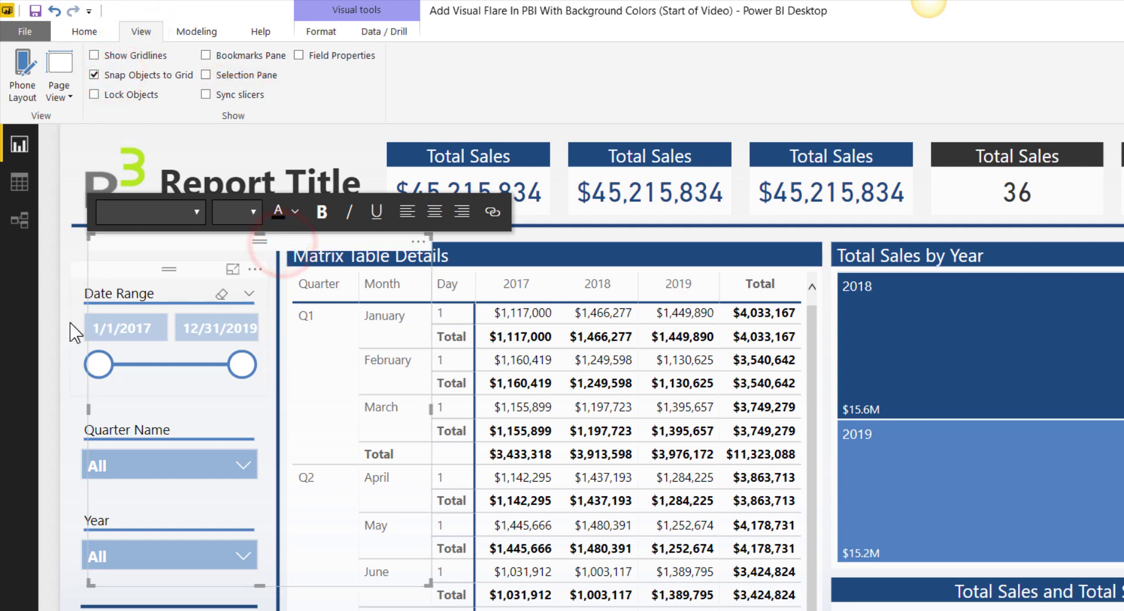
pyautogui.moveTo(87, 328)
pyautogui.mouseDown()
pyautogui.moveTo(70, 331)
pyautogui.moveTo(70, 321)
pyautogui.mouseUp()
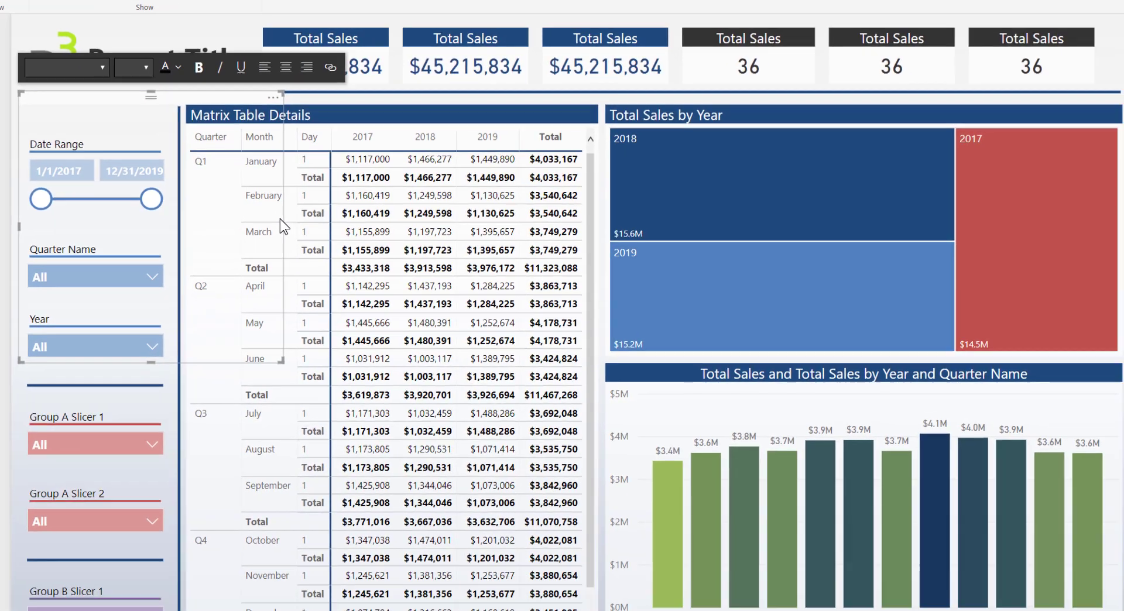
pyautogui.click(392, 377)
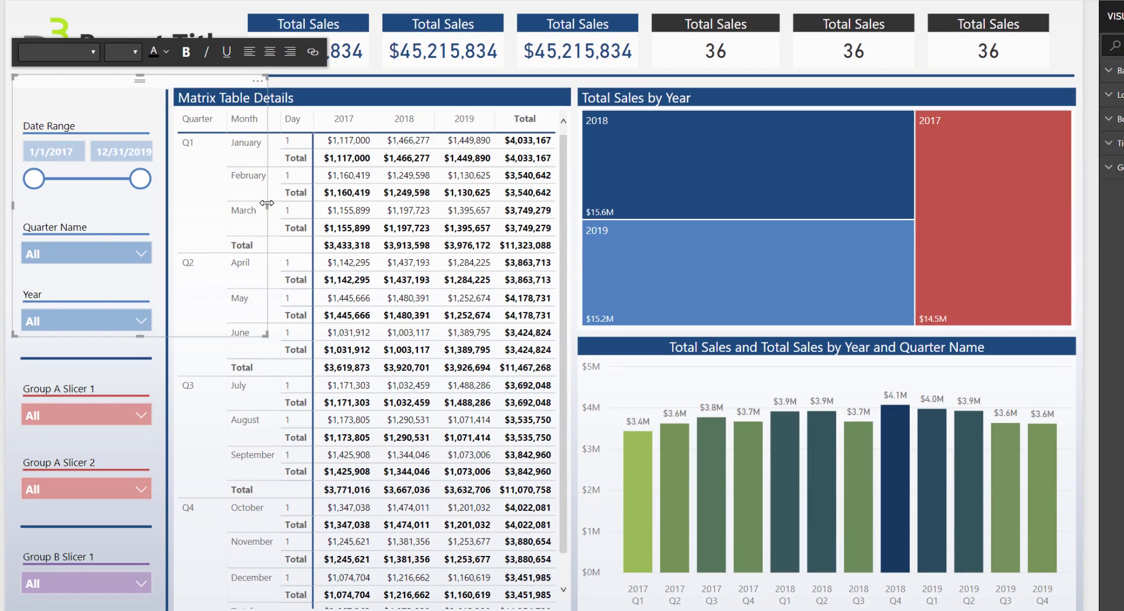
pyautogui.moveTo(154, 200); pyautogui.dragTo(162, 198)
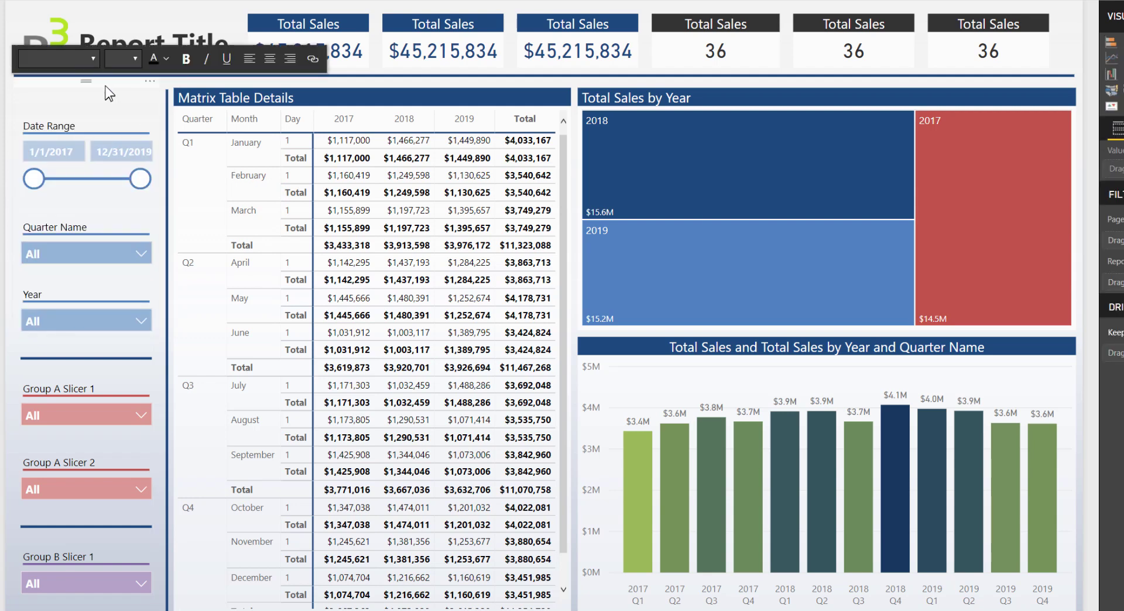
pyautogui.click(85, 337)
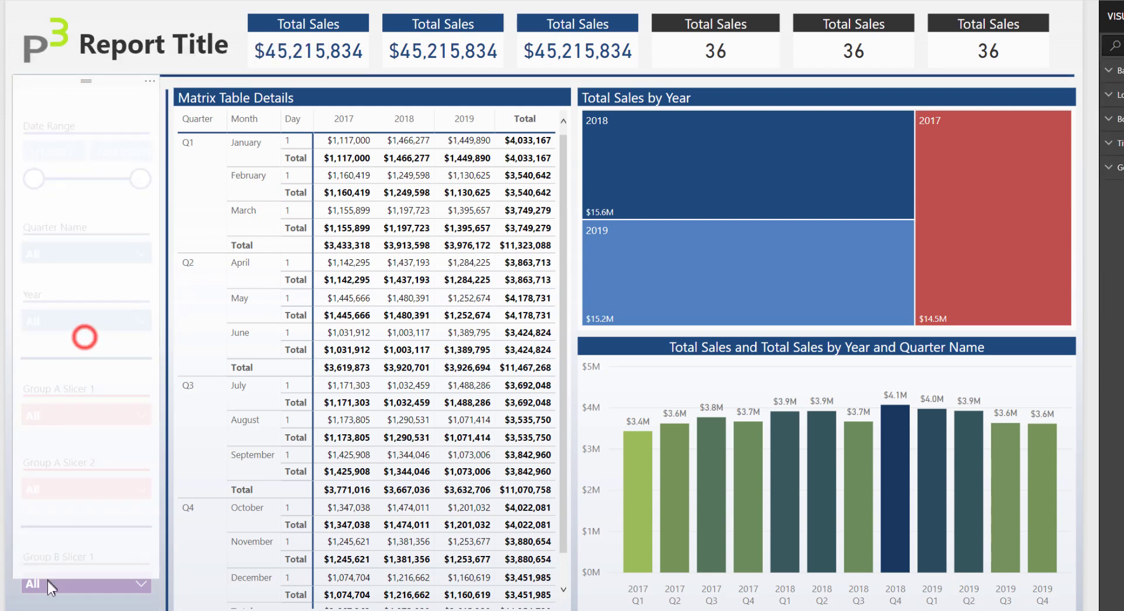
pyautogui.click(85, 103)
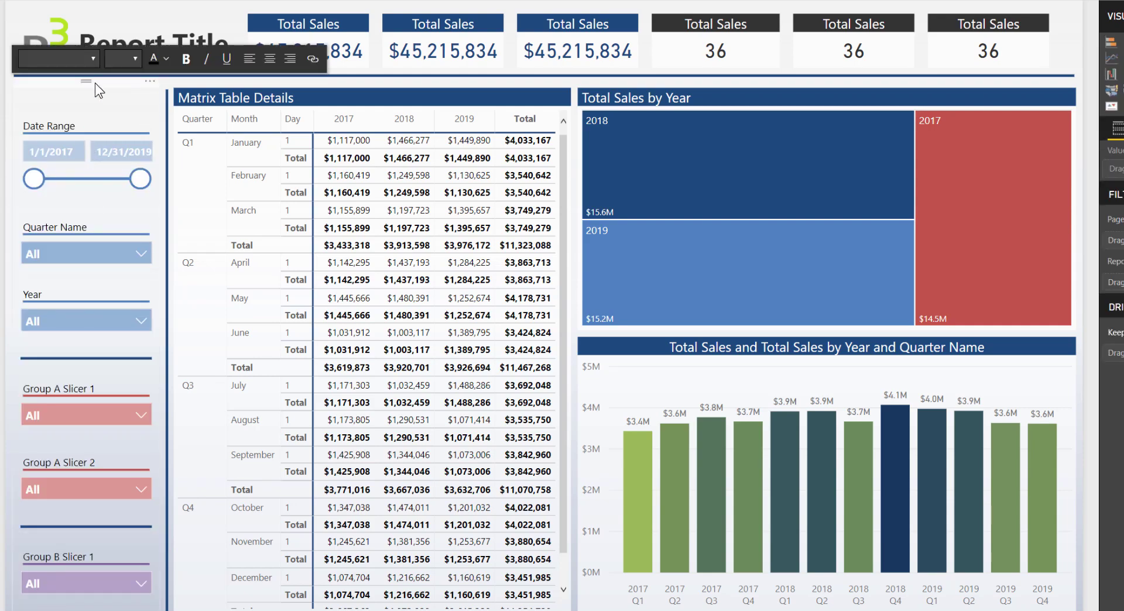
# Turn on the slicer frame's background with transparency 3
pyautogui.click(1122, 127)
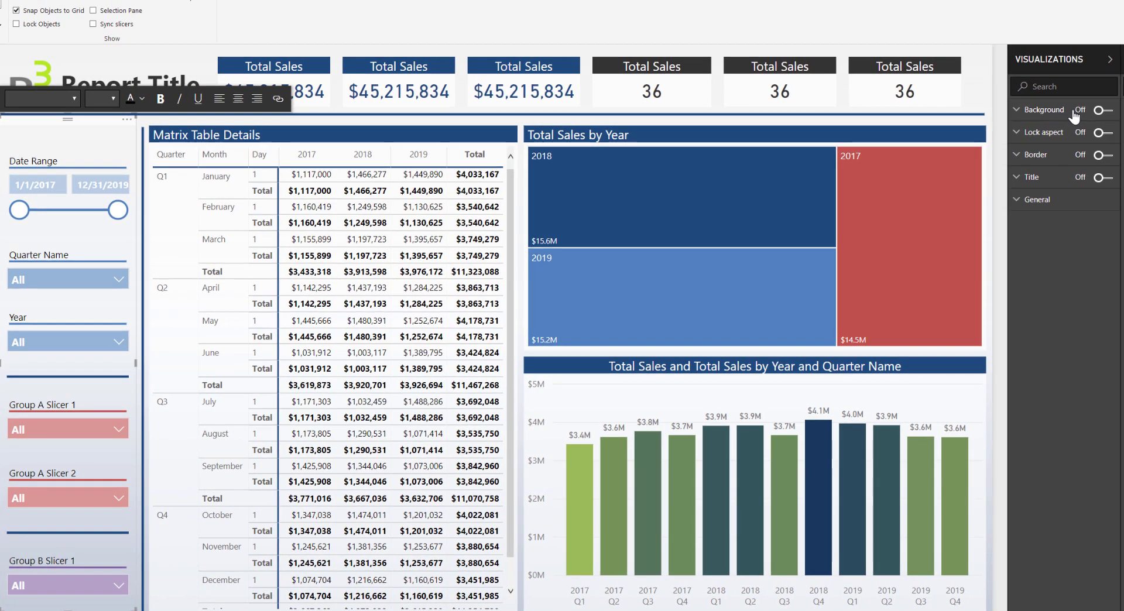
pyautogui.click(1100, 110)
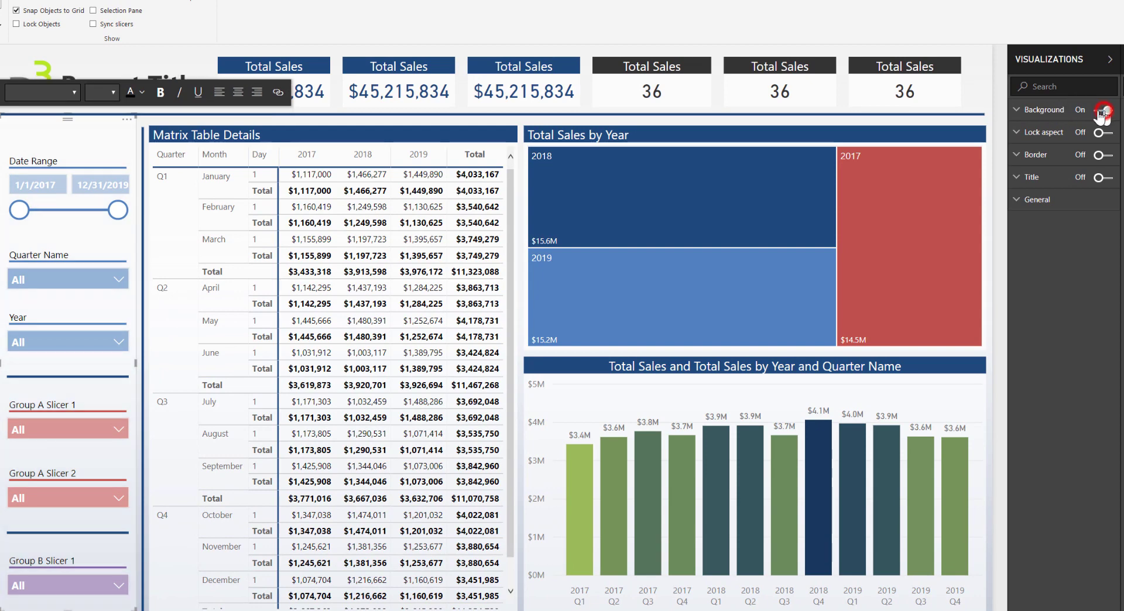
pyautogui.doubleClick(1043, 154)
pyautogui.write('30')
pyautogui.click(1040, 110)
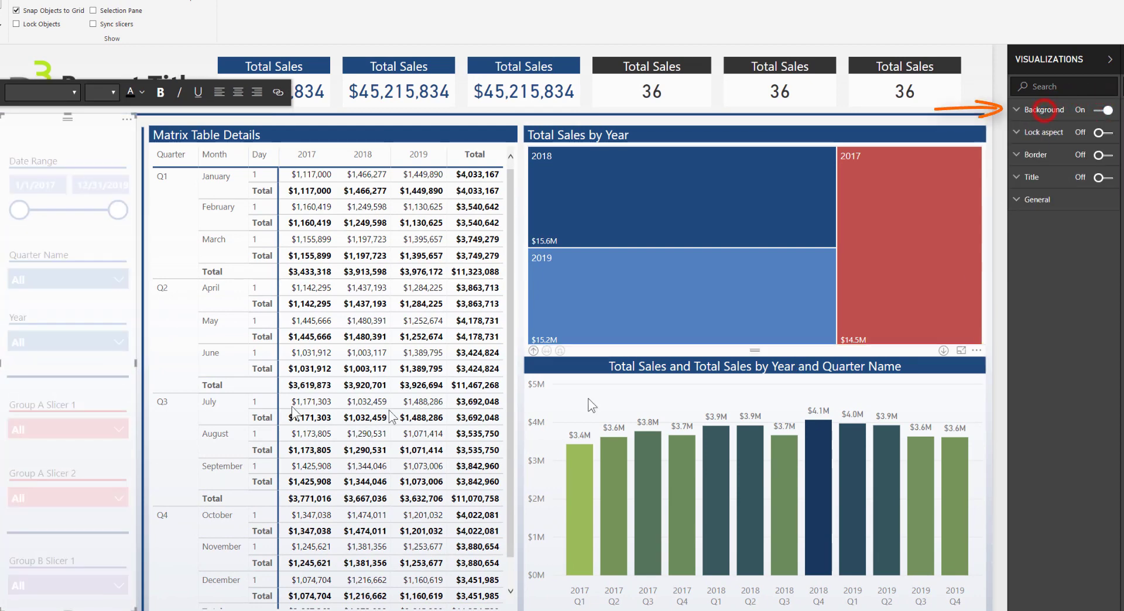
# Add a 'Filters' title, size 12, white text on a dark blue background
pyautogui.click(1100, 178)
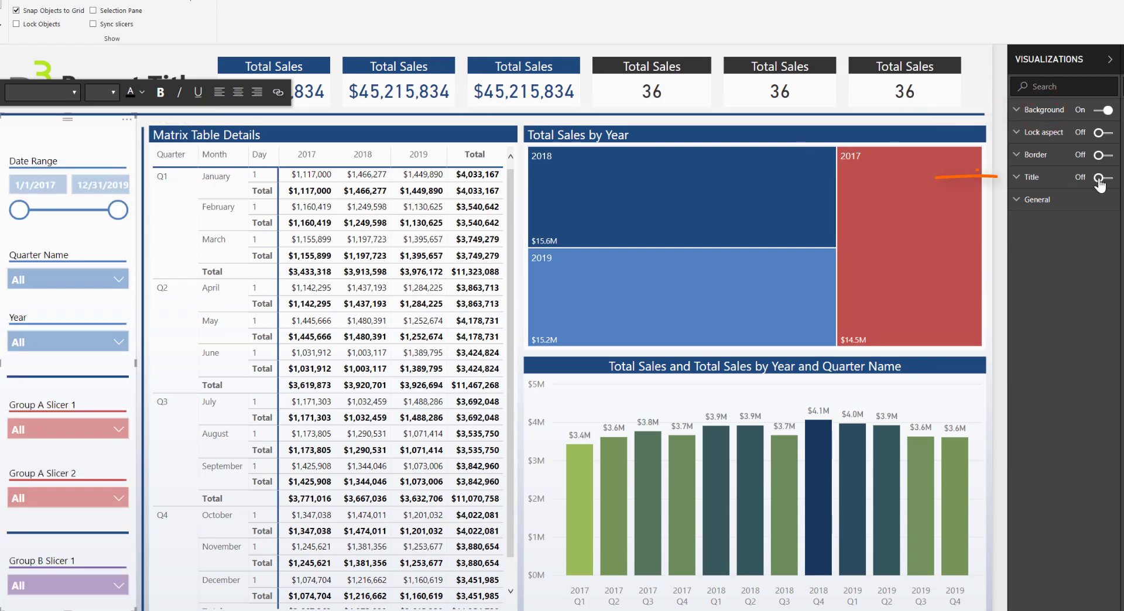
pyautogui.click(1039, 182)
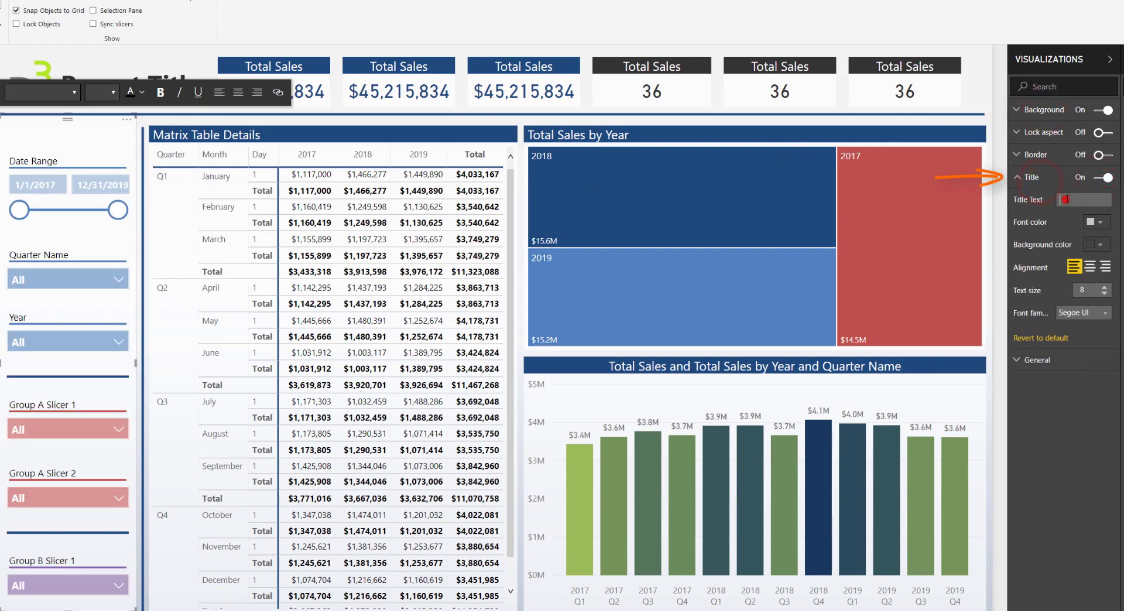
pyautogui.click(1068, 199)
pyautogui.write('Filters')
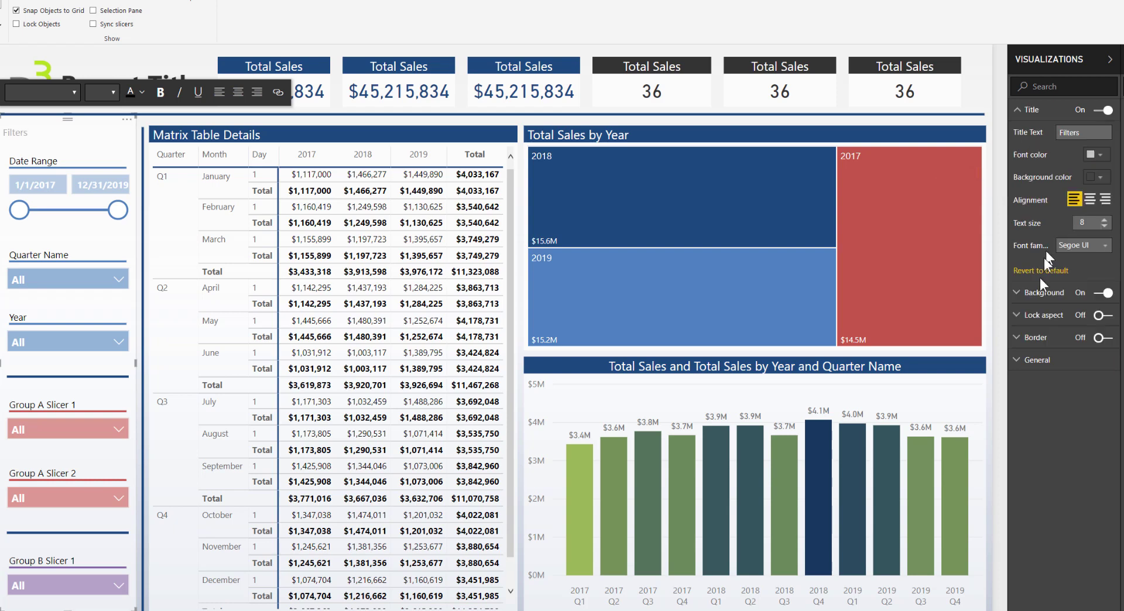
pyautogui.click(1105, 220)
pyautogui.click(1104, 220)
pyautogui.click(1104, 219)
pyautogui.click(1104, 219)
pyautogui.click(1102, 183)
pyautogui.click(1032, 209)
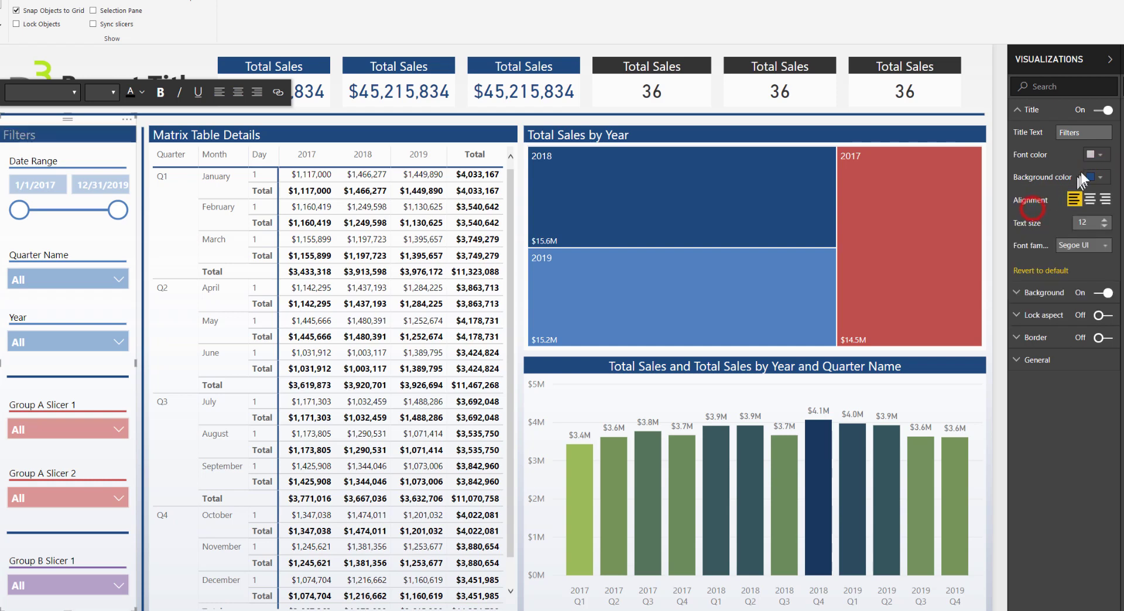
pyautogui.click(1097, 155)
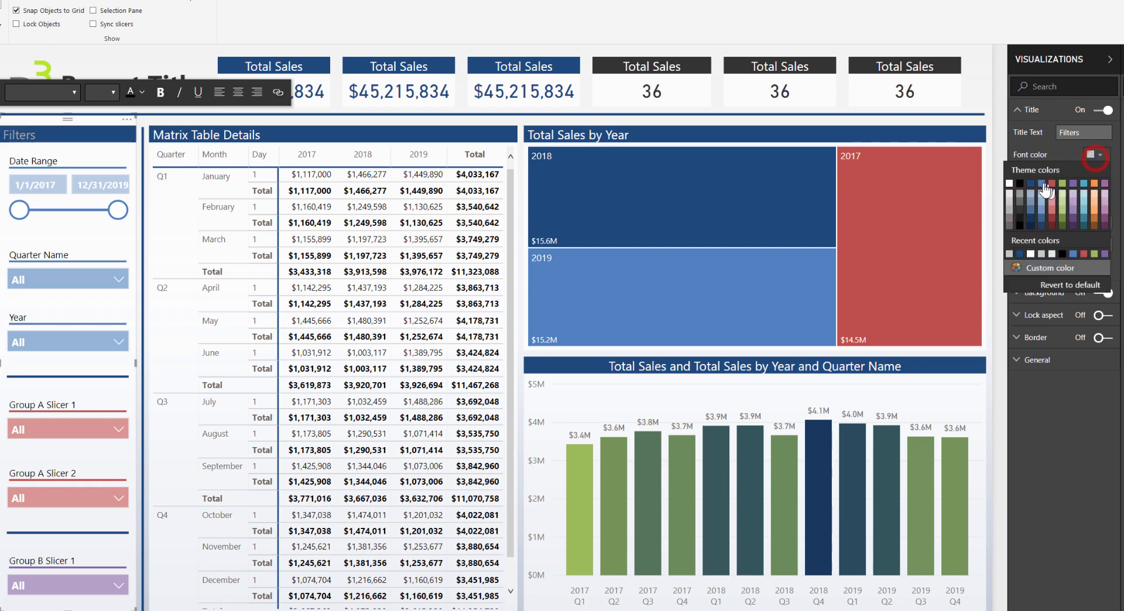
pyautogui.click(1009, 185)
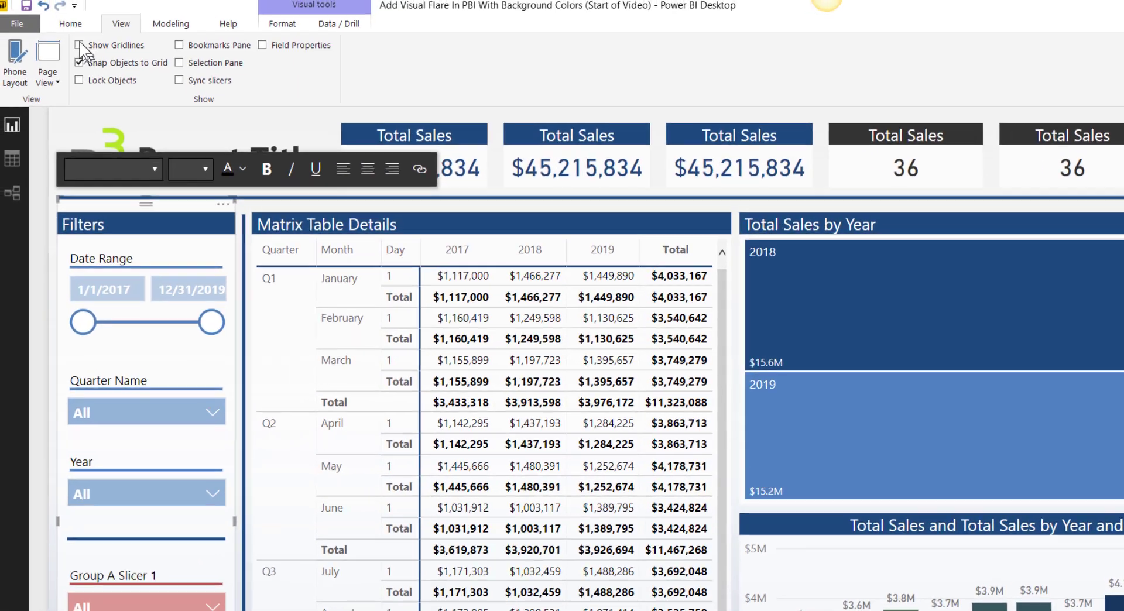
# Send the Filters frame to the back
pyautogui.click(75, 27)
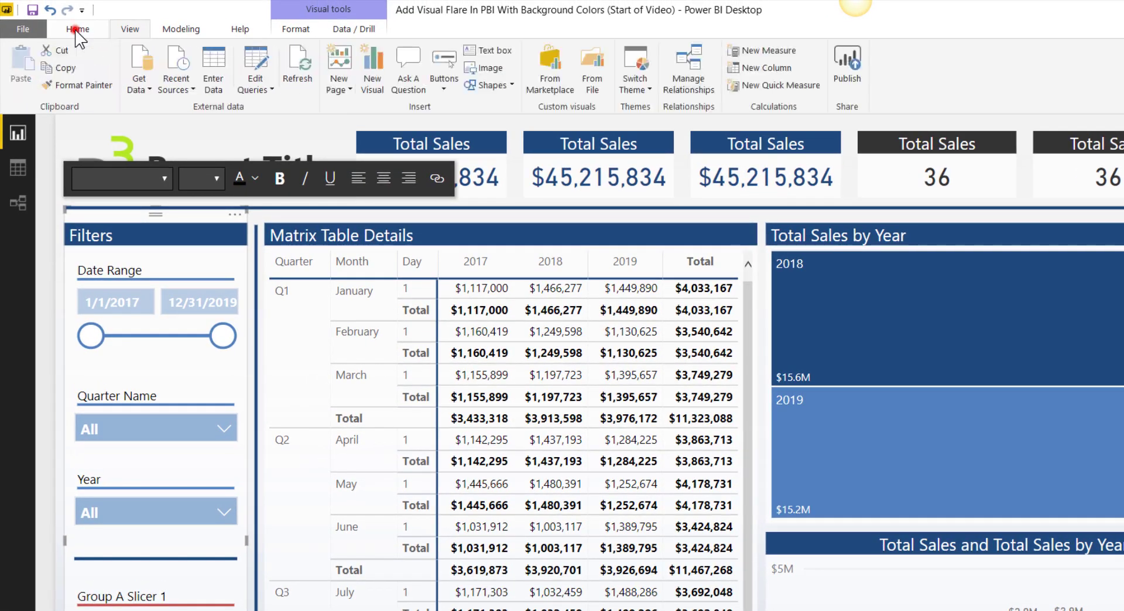
pyautogui.click(296, 29)
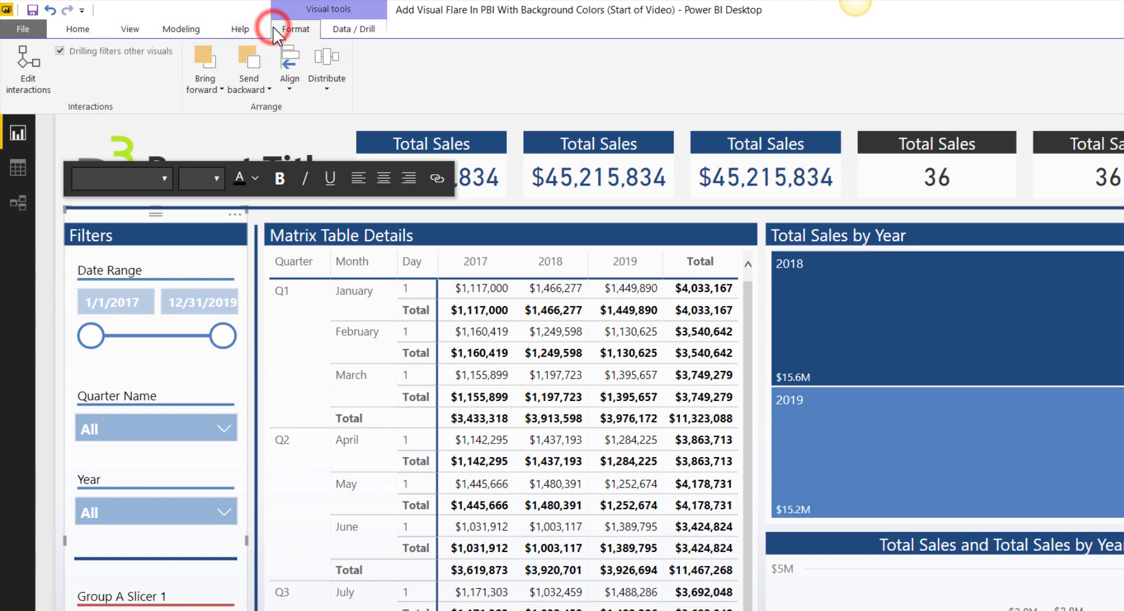
pyautogui.click(227, 90)
pyautogui.click(249, 89)
pyautogui.click(256, 125)
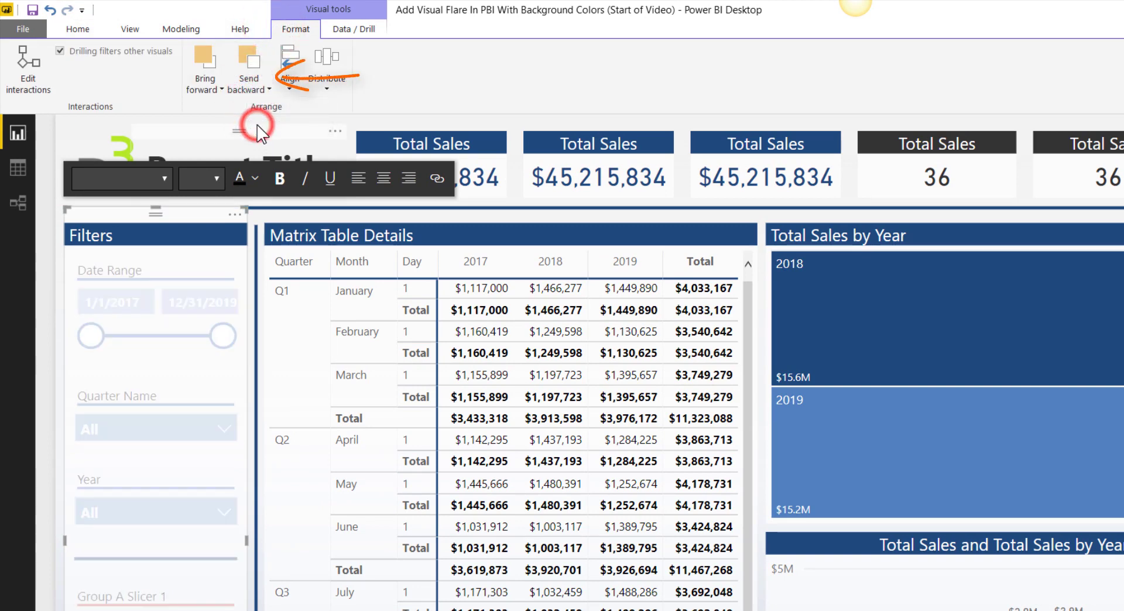
pyautogui.click(56, 381)
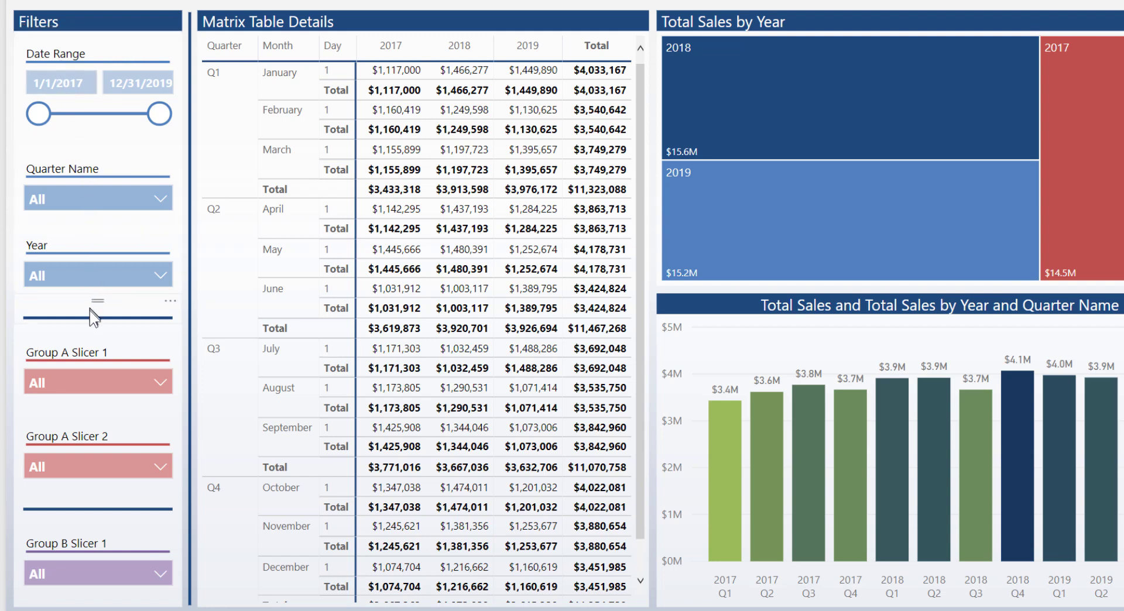
# Verify the Date Range and Group B Slicer 1 slicers sit in front of the frame
pyautogui.click(100, 58)
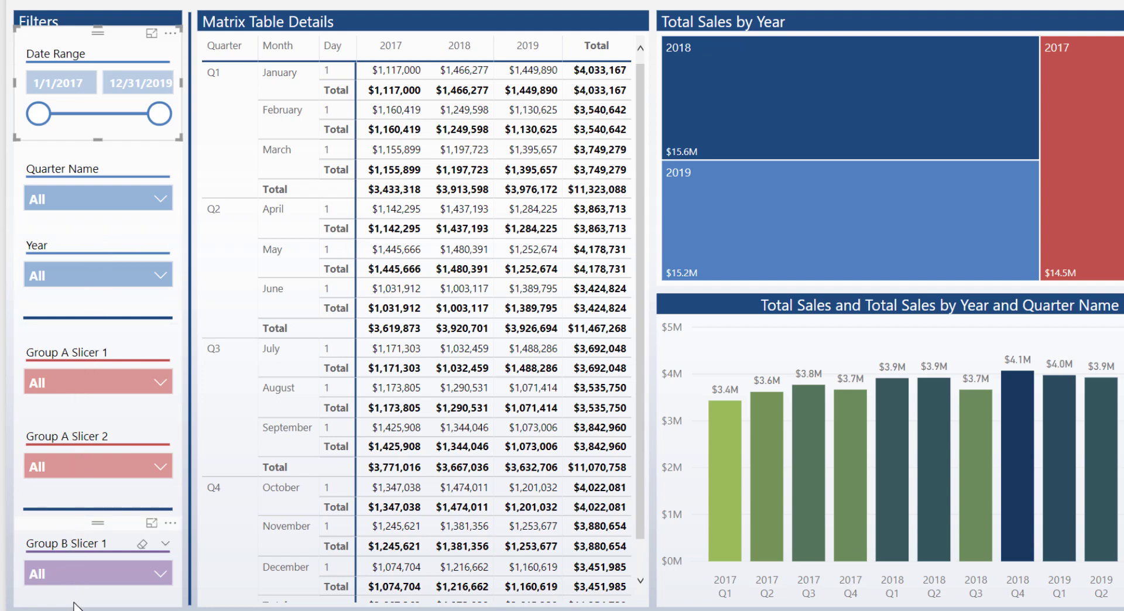
pyautogui.click(106, 9)
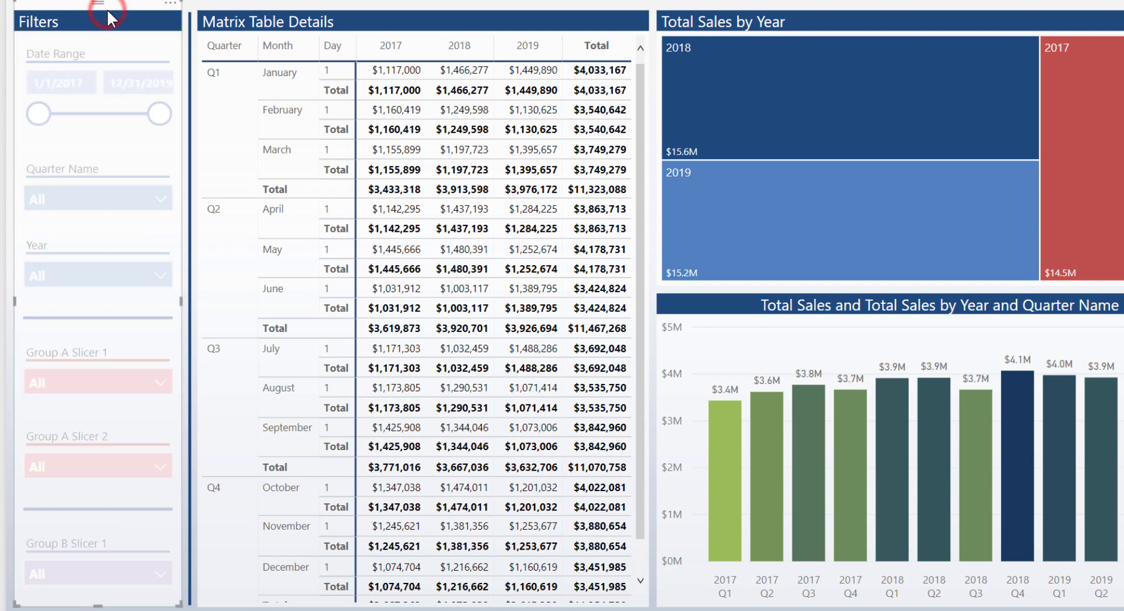
pyautogui.click(11, 83)
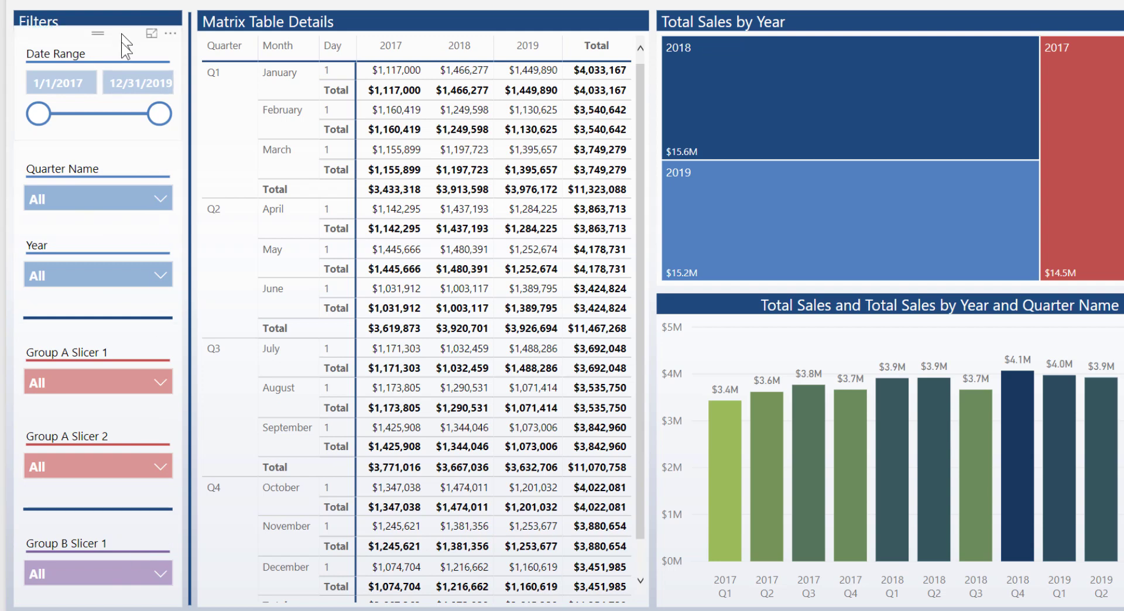
pyautogui.click(96, 532)
pyautogui.click(97, 597)
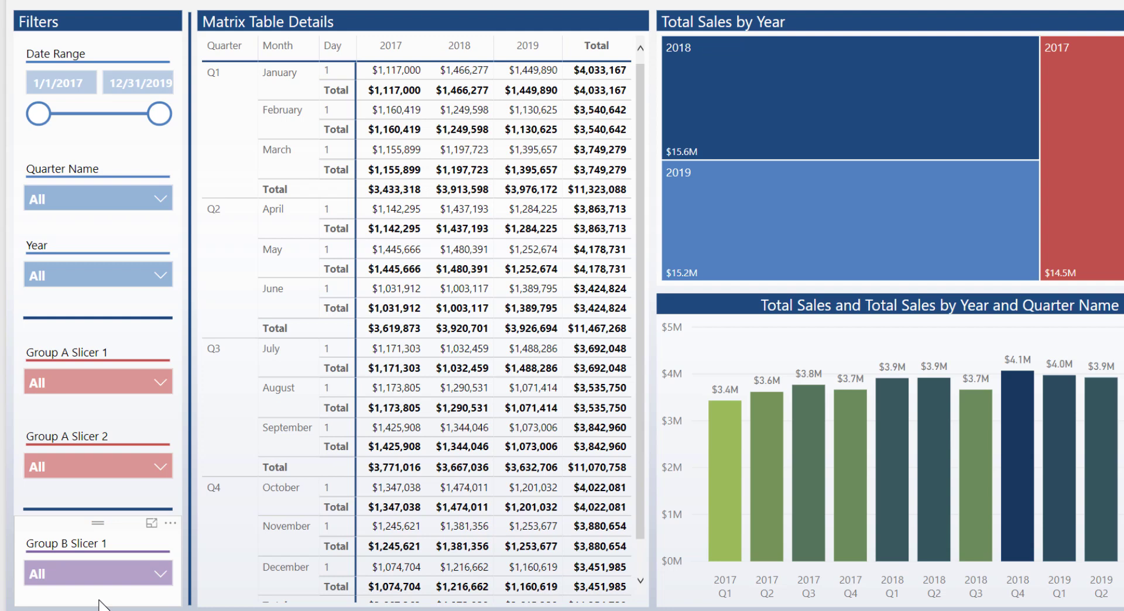
# Select Group B Slicer 1 again
pyautogui.click(100, 602)
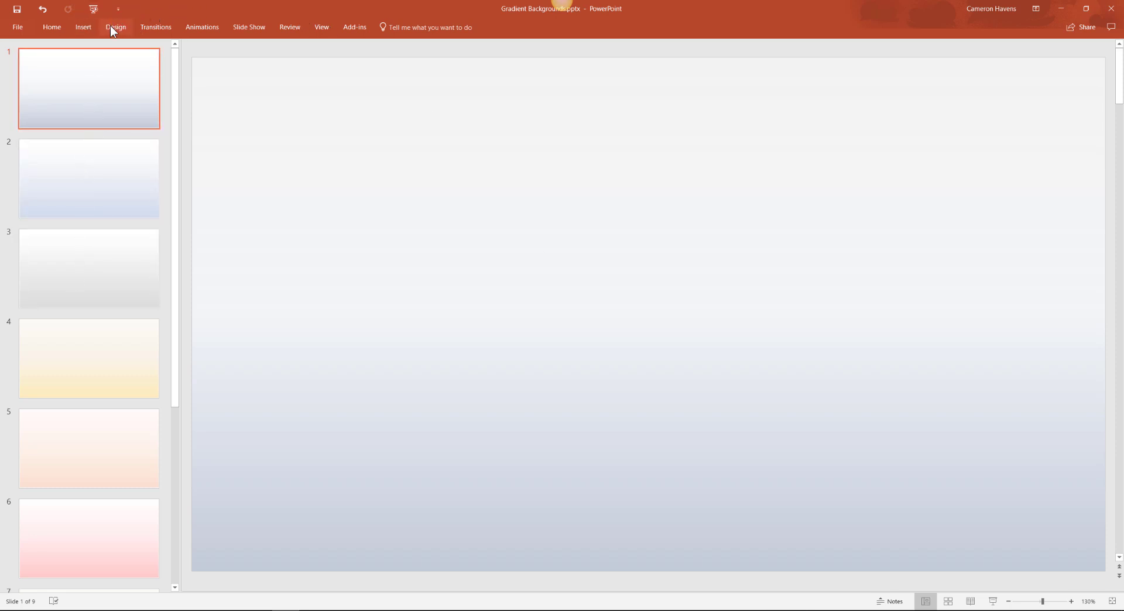
pyautogui.click(114, 28)
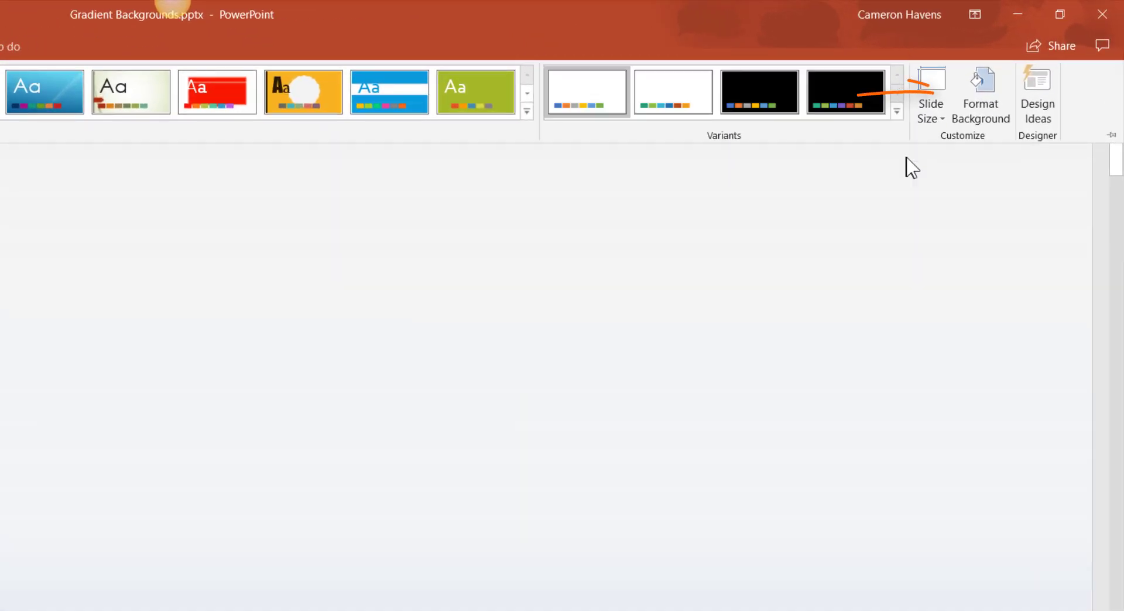
pyautogui.click(986, 101)
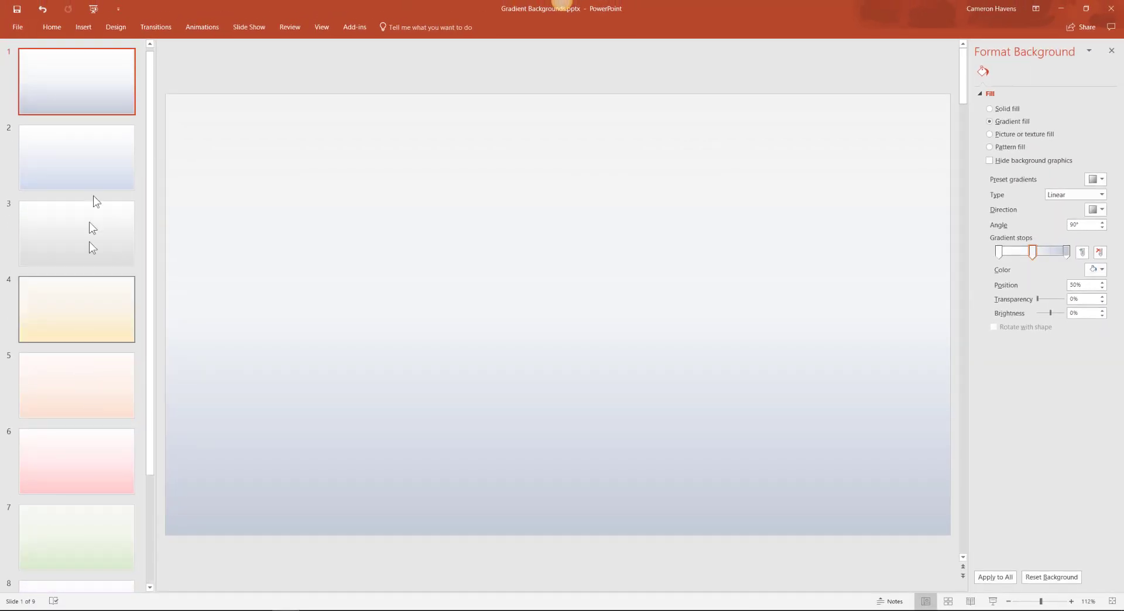
pyautogui.click(1116, 53)
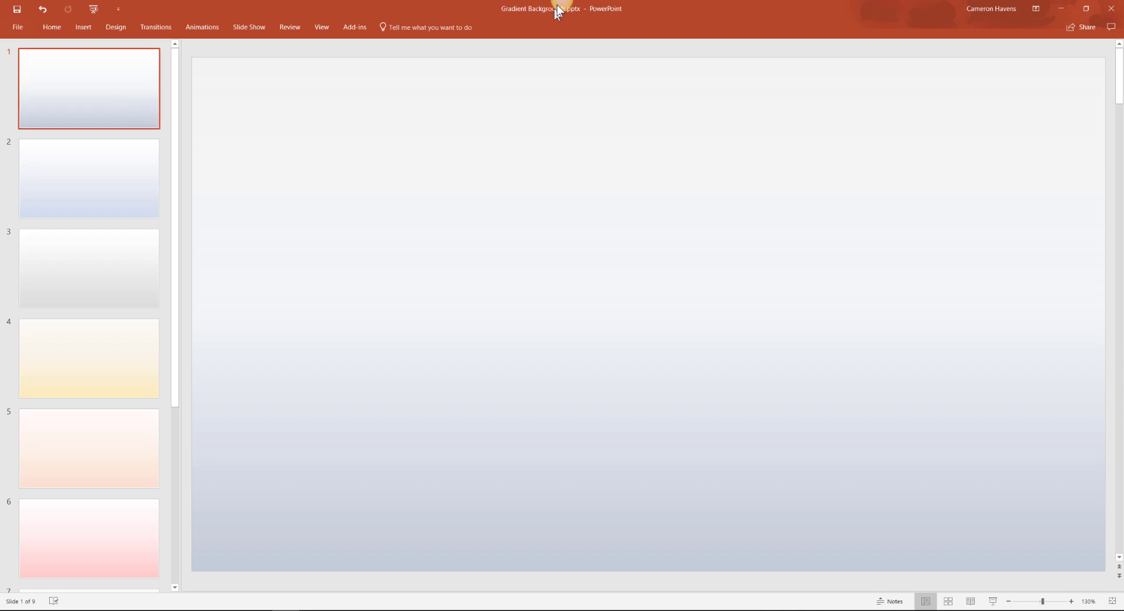
# Capture the whole gradient slide as a 2069 × 1162 image in Snagit
pyautogui.moveTo(559, 11)
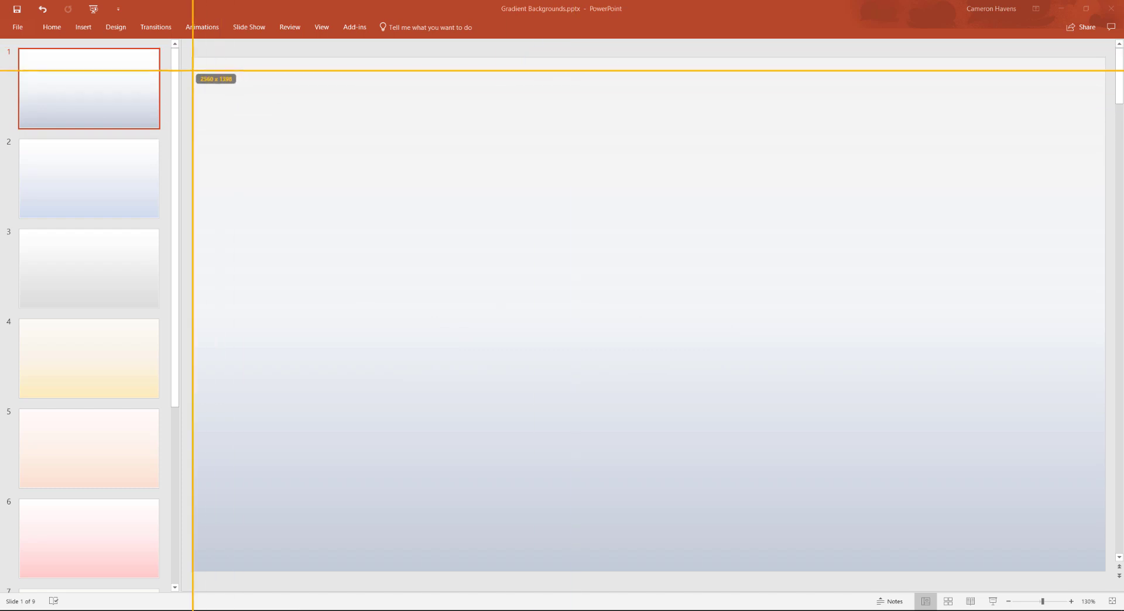
pyautogui.moveTo(194, 58); pyautogui.dragTo(1103, 569)
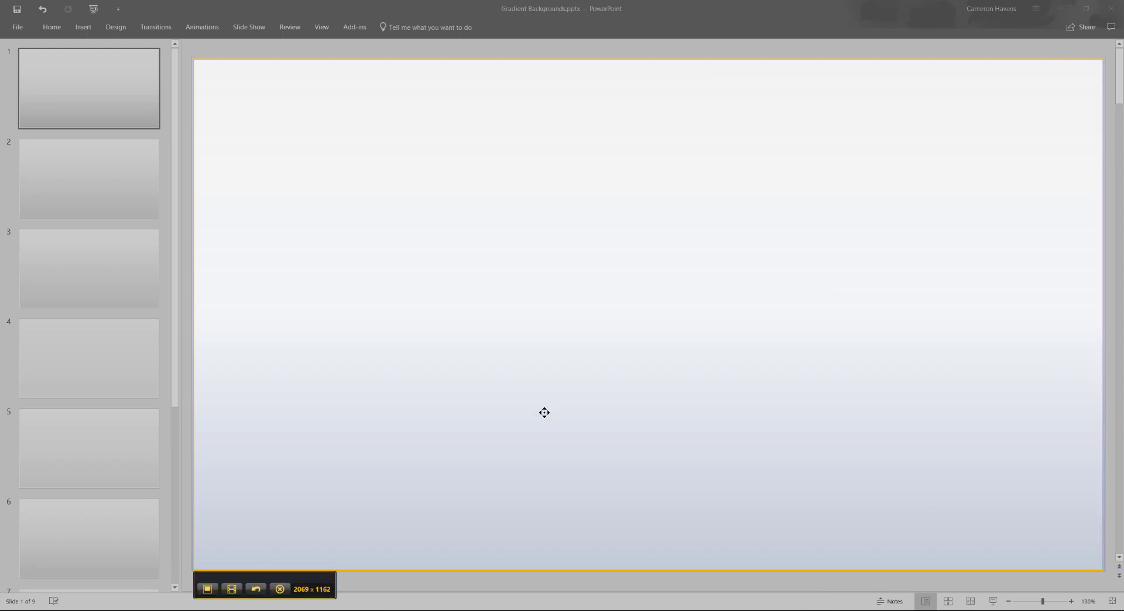
pyautogui.click(207, 590)
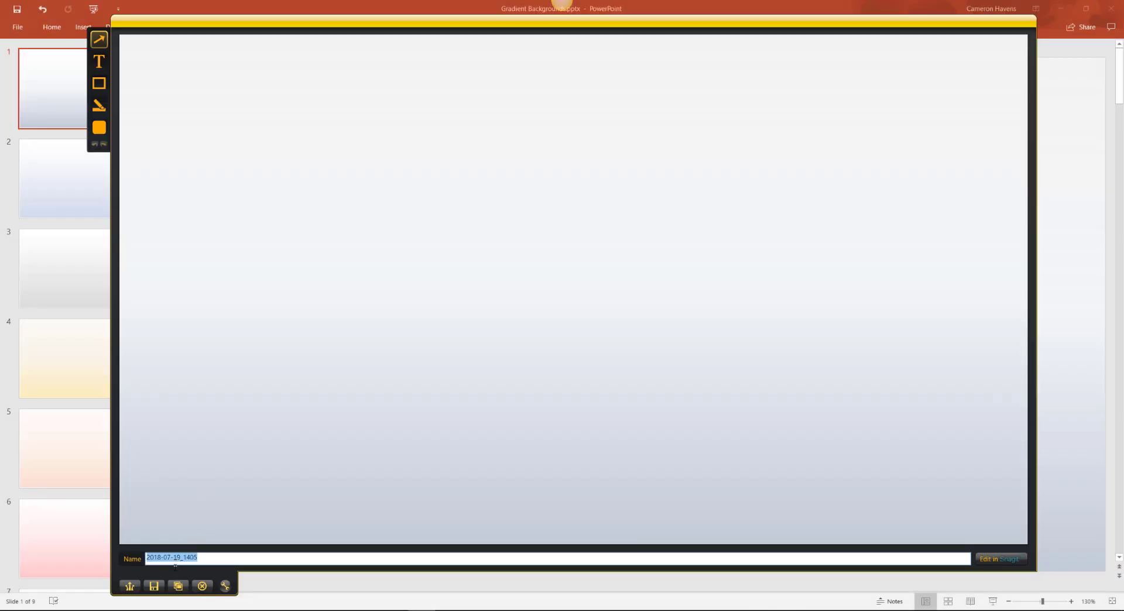
# Start saving the capture as 2018-07-19_1405.png with Desktop as the save location
pyautogui.click(166, 587)
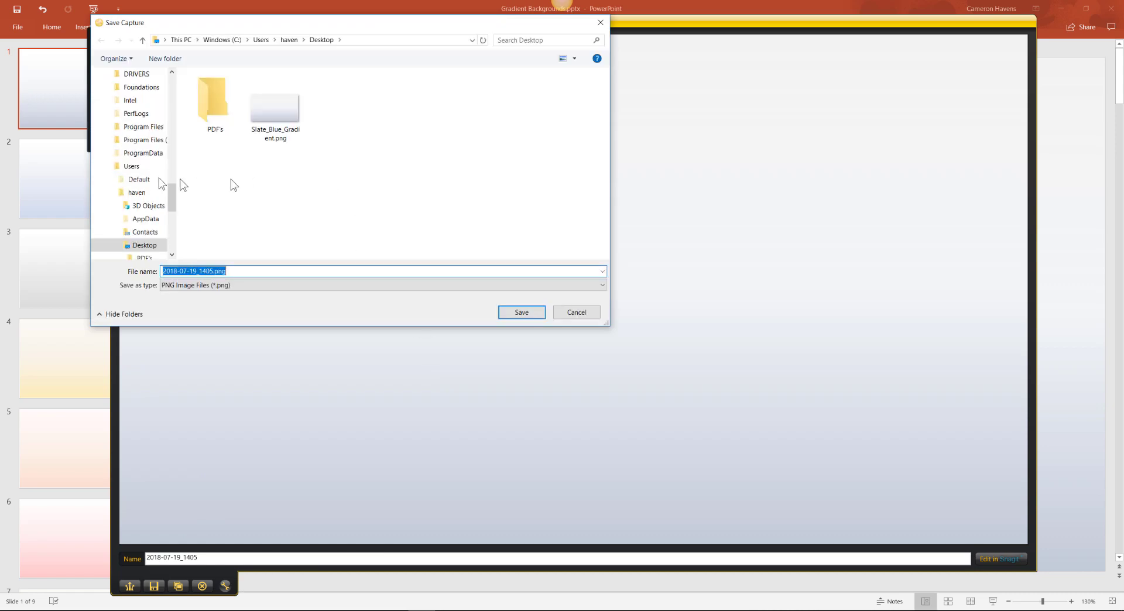
pyautogui.scroll(5, 145, 171)
pyautogui.click(131, 95)
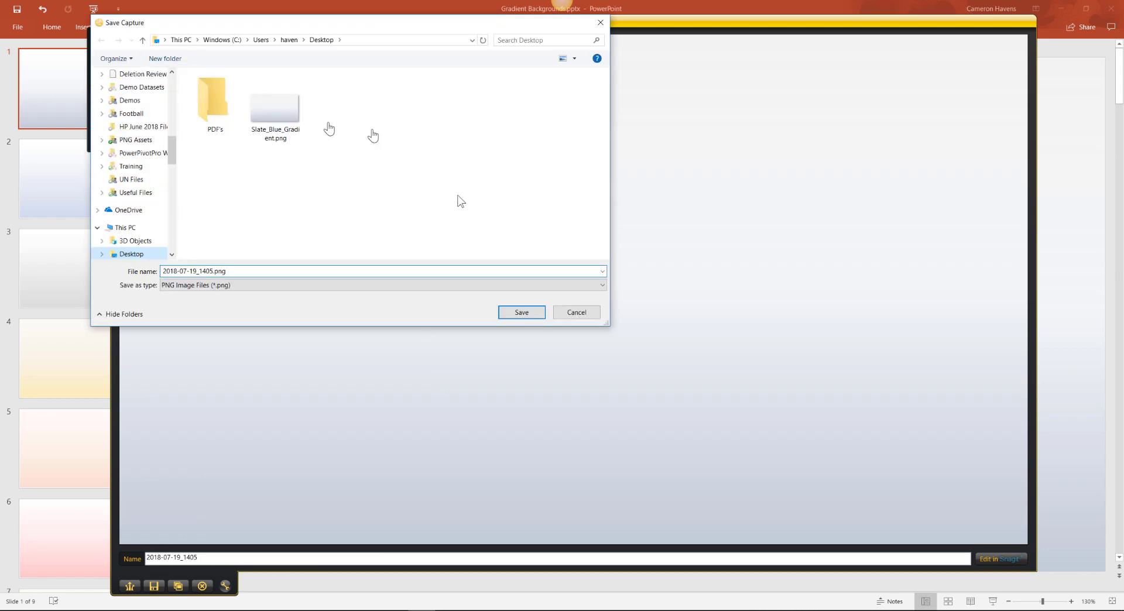